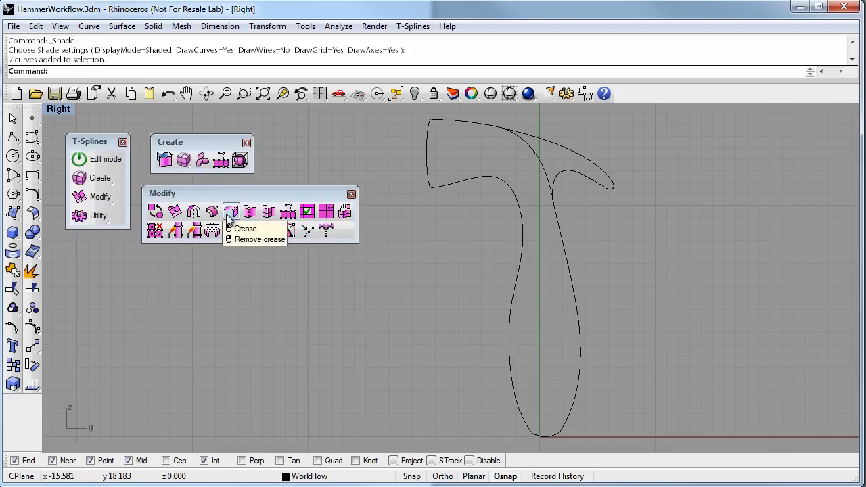
Append a four-sided T-Splines face at the handle's bottom end, its corners on the outline between about y 0.5 and 2.9
click(289, 215)
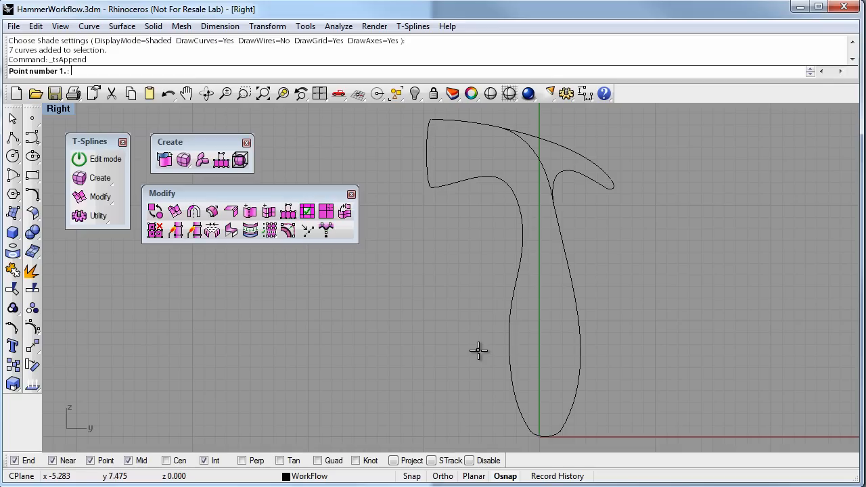
click(532, 429)
click(518, 404)
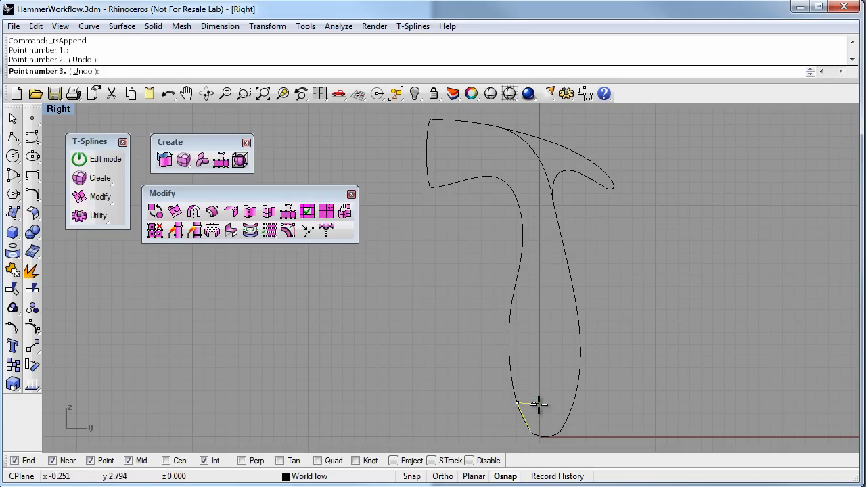
click(572, 404)
click(560, 428)
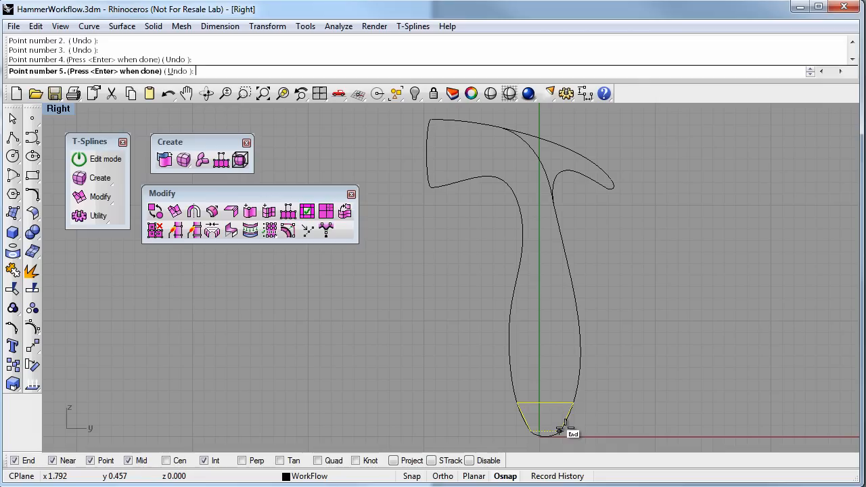
key(Return)
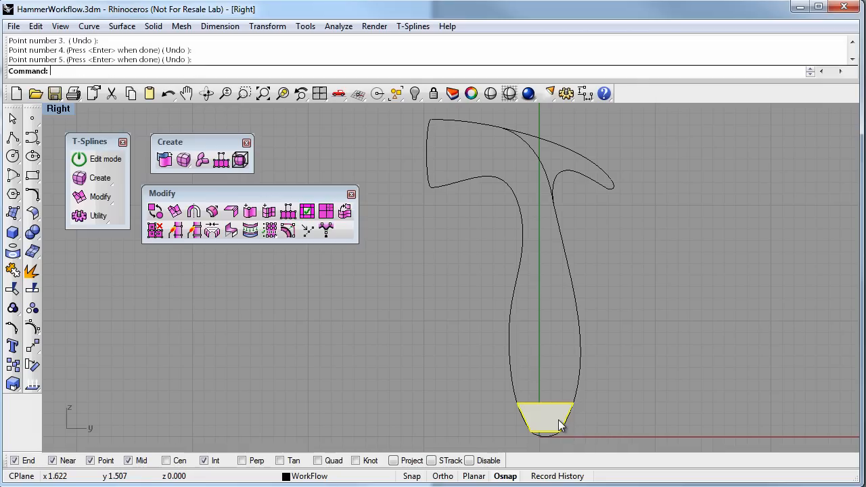
Append a second face above the bottom one, sharing its upper edge and following the handle outline up to about y 5.9
click(289, 212)
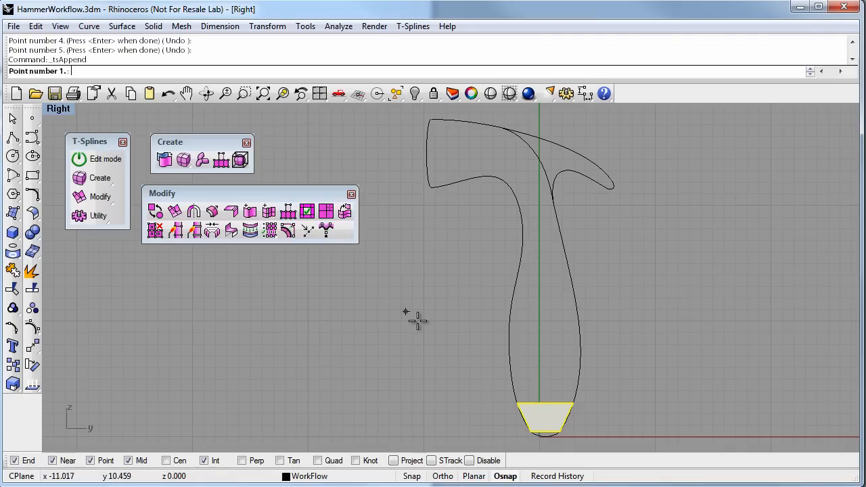
click(522, 402)
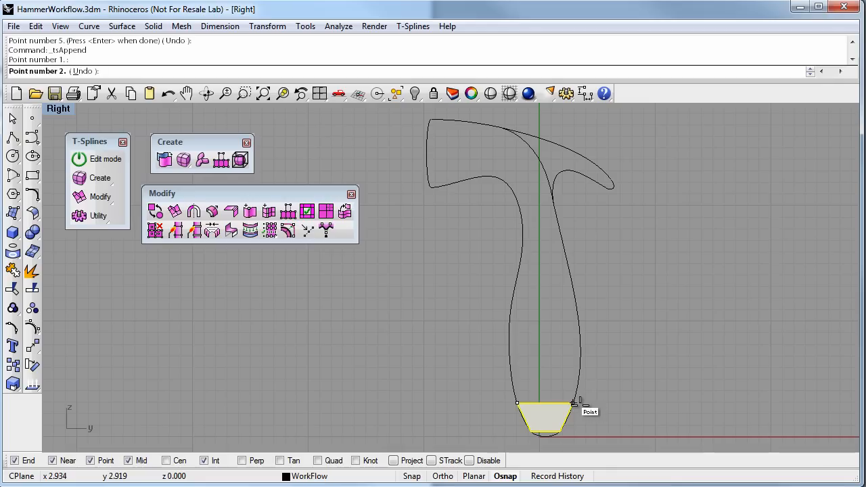
click(572, 405)
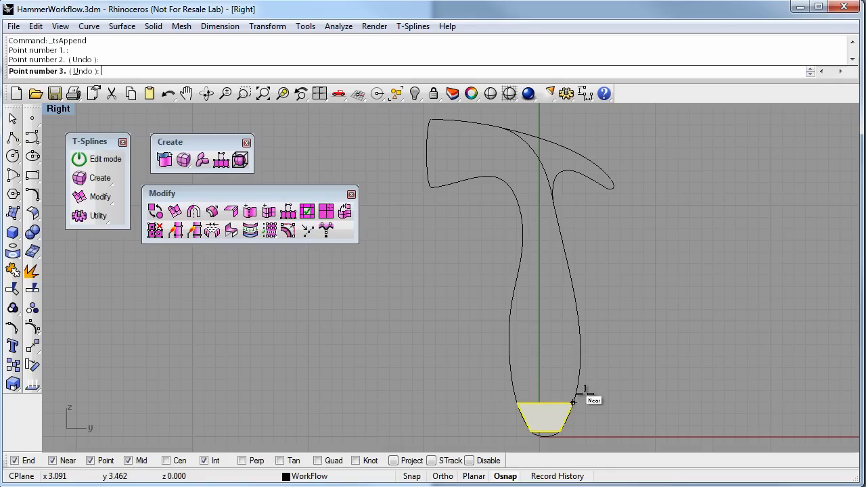
click(581, 369)
click(510, 369)
key(Return)
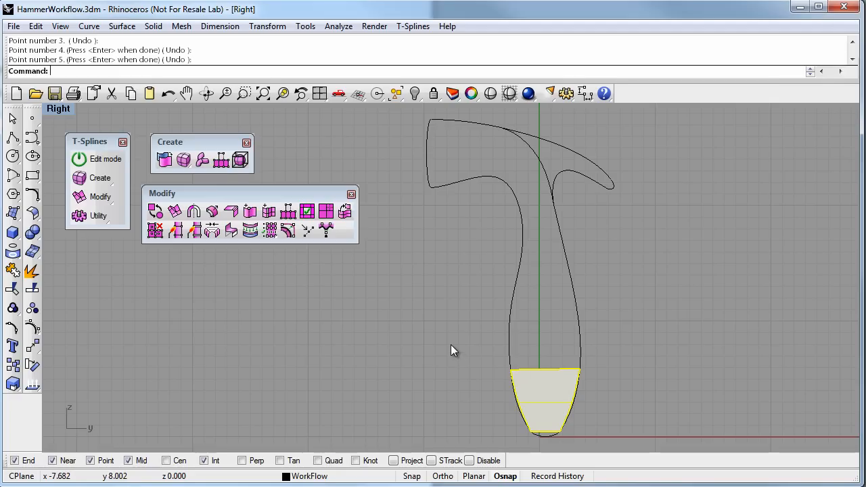
Append a third face onto the handle strip's upper edge, with its new corners on the outline at about y 9.2
click(289, 212)
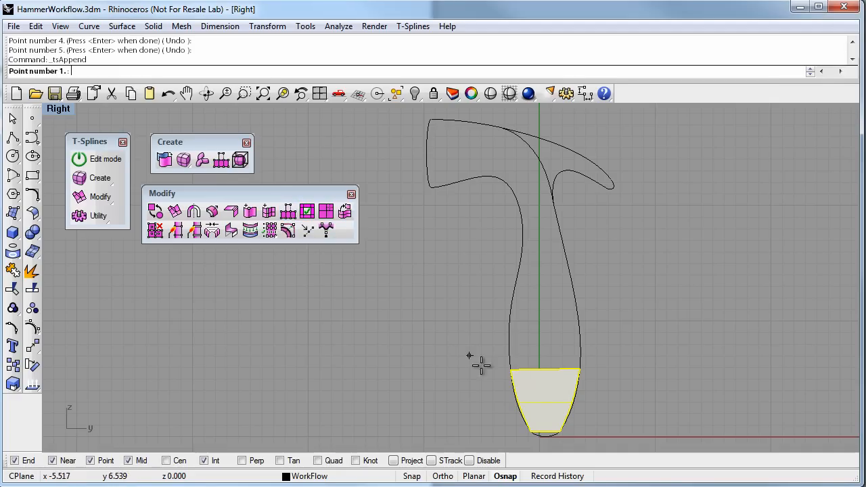
click(510, 369)
click(511, 331)
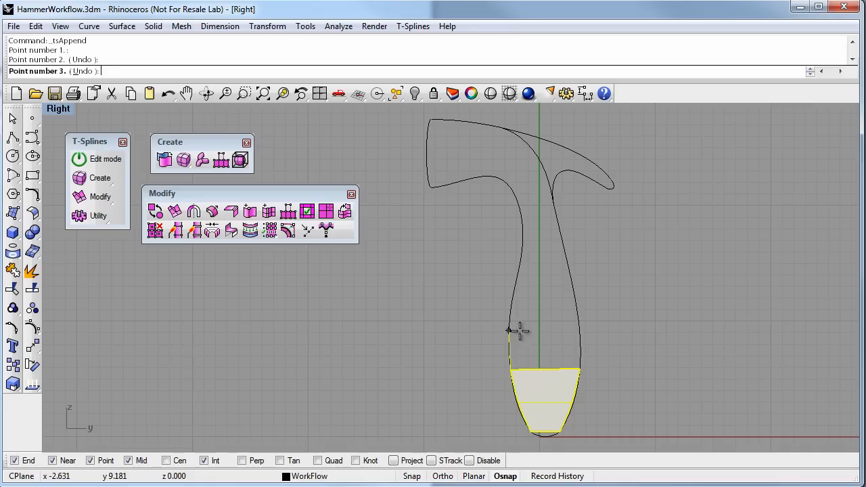
click(580, 331)
click(579, 369)
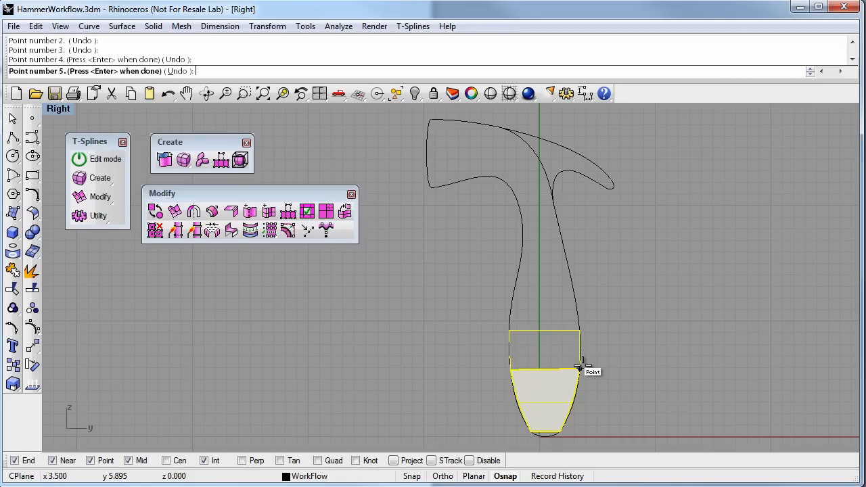
key(Return)
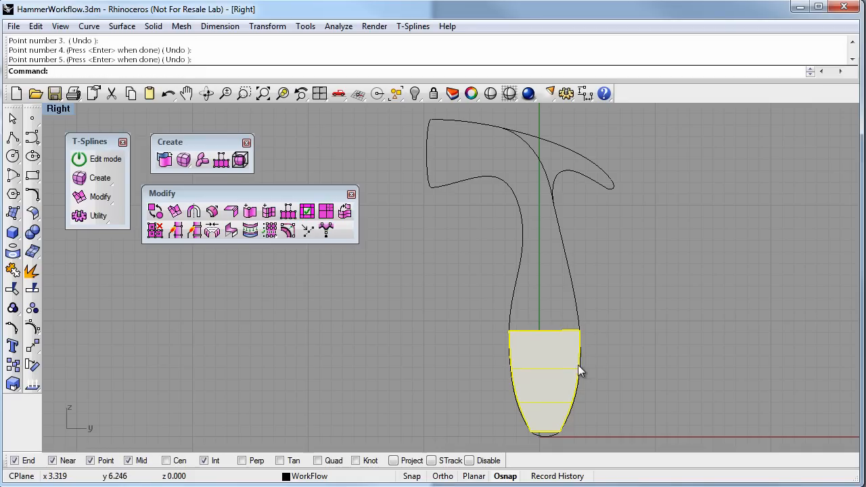
Append a fourth face to the handle strip, extending it along both outline curves to about y 12.7
click(289, 213)
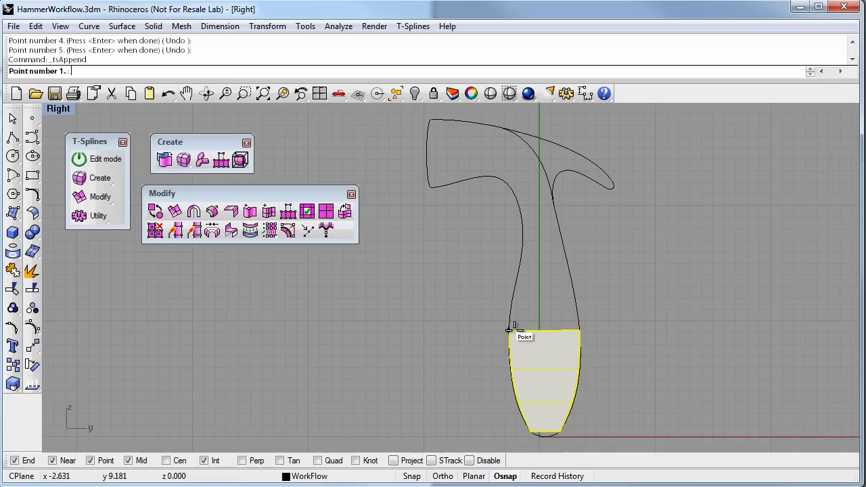
click(510, 331)
click(514, 290)
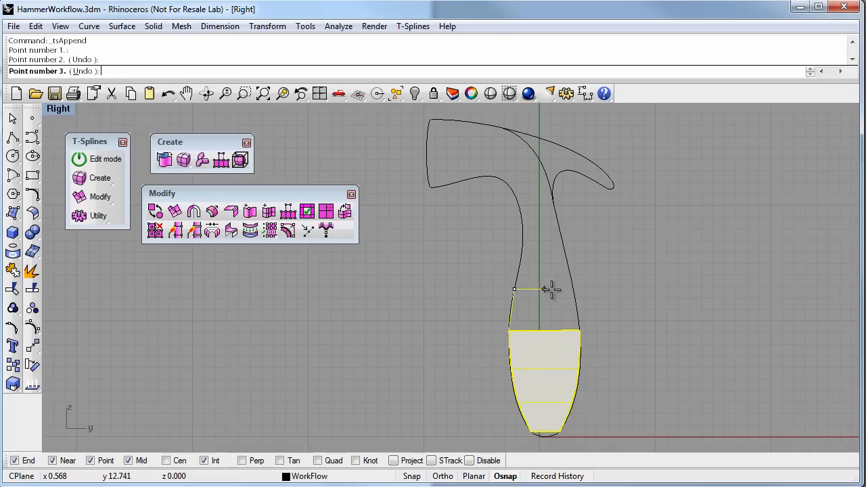
click(573, 290)
click(579, 331)
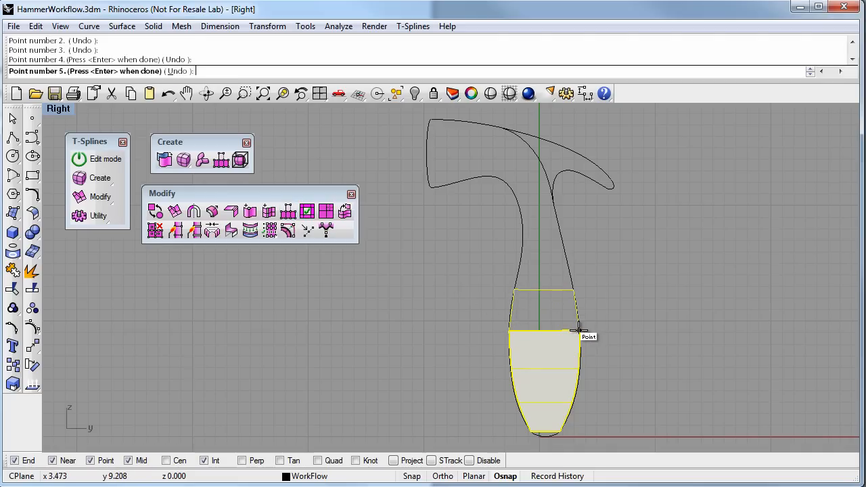
key(Return)
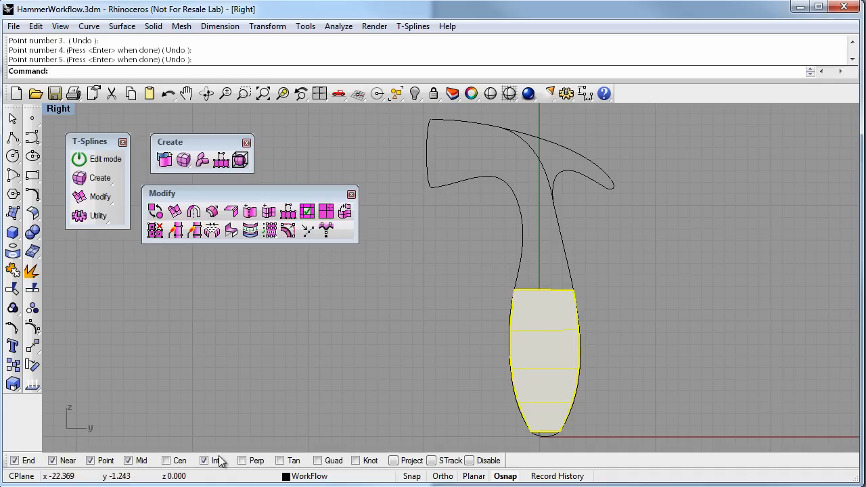
Append a fifth face where the handle narrows, from the strip's upper edge to outline points at about y 16.2
click(91, 461)
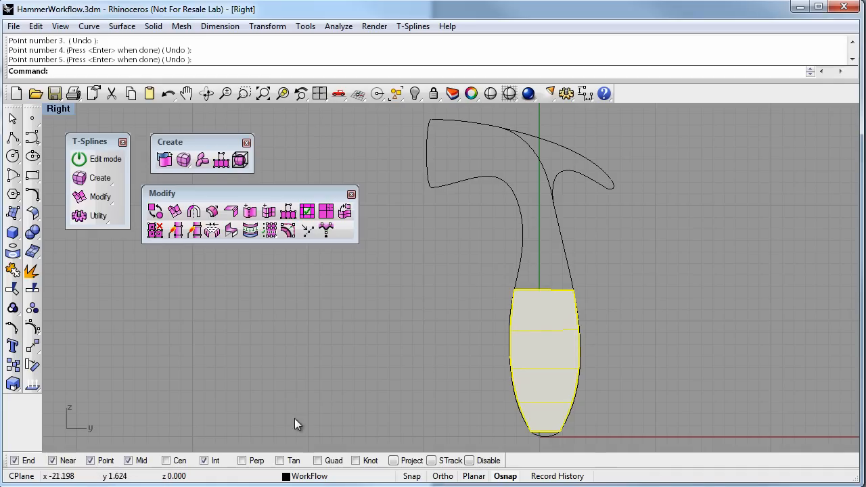
click(288, 212)
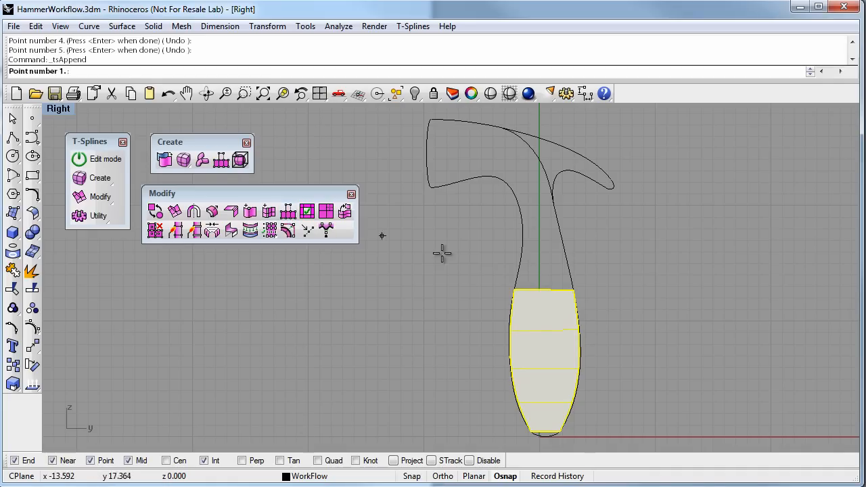
click(514, 290)
click(522, 249)
click(565, 249)
click(573, 290)
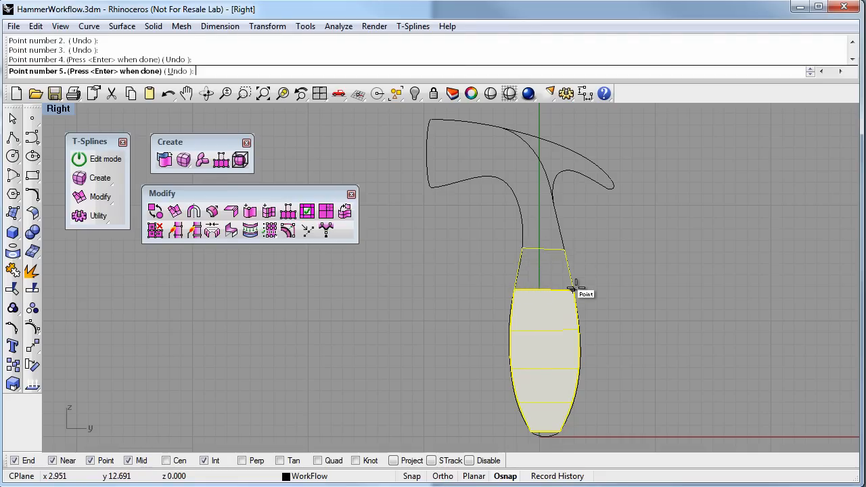
key(Return)
key(Return)
Append a sixth face on the handle's neck, joining the strip's upper edge to outline points at about y 19.1
click(525, 248)
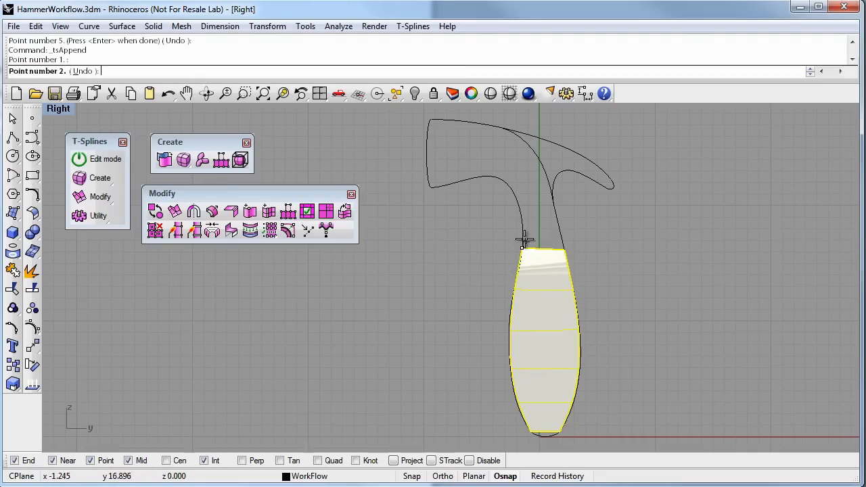
click(521, 214)
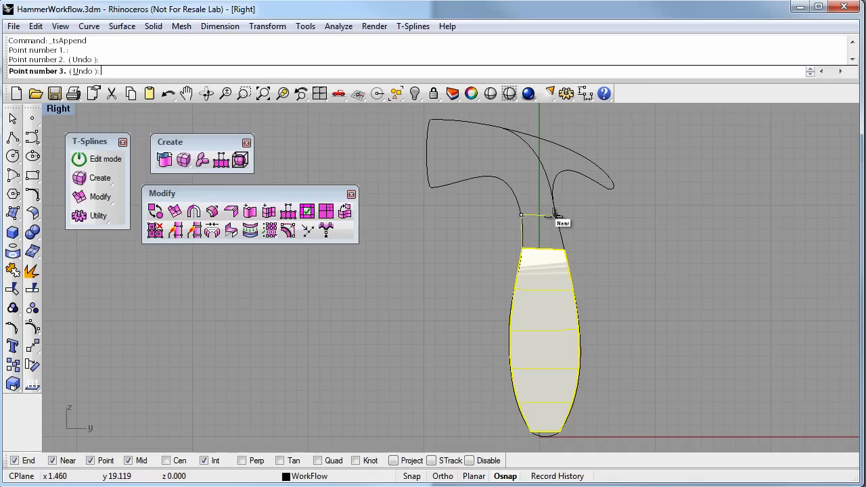
click(556, 215)
click(565, 249)
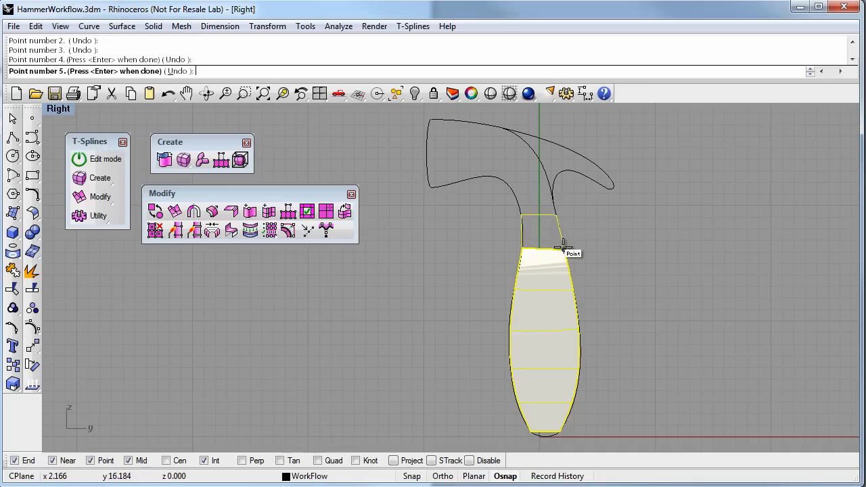
key(Return)
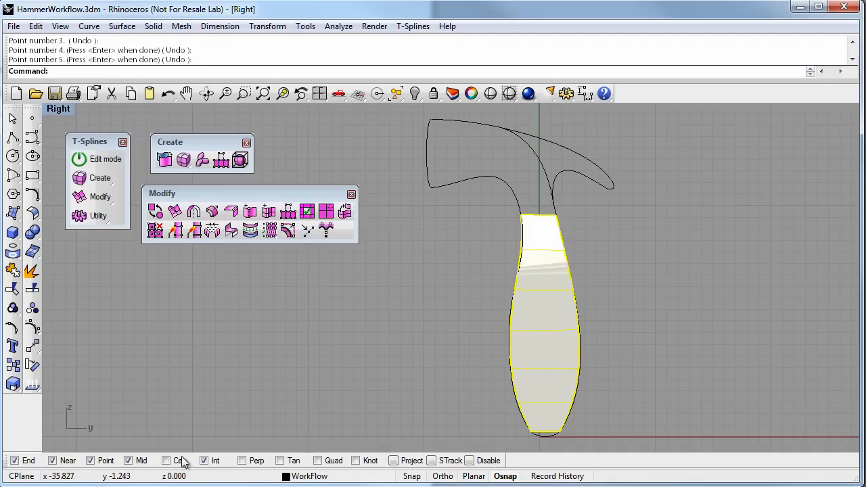
Turn off the Near, End, Mid and Int object snaps, leaving only the Point snap on
click(54, 463)
click(15, 462)
click(129, 462)
click(204, 461)
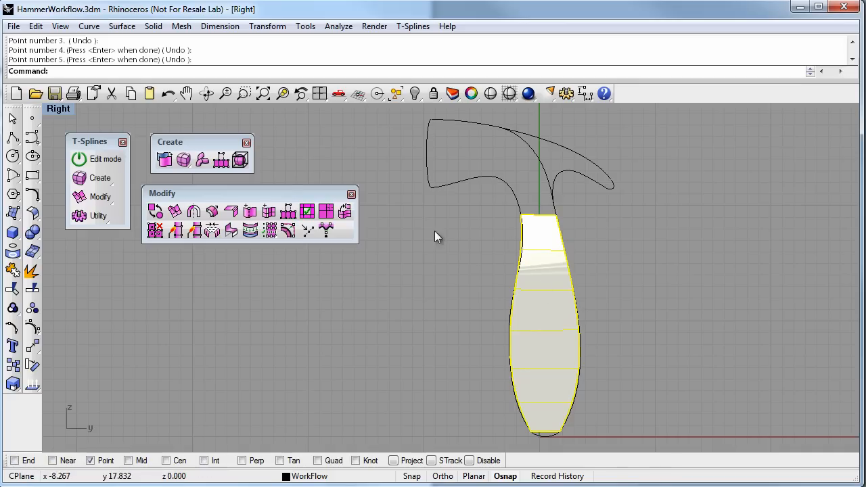
Append a seventh face from the neck's upper edge to the underside of the hammer head at about y 21.8
click(289, 212)
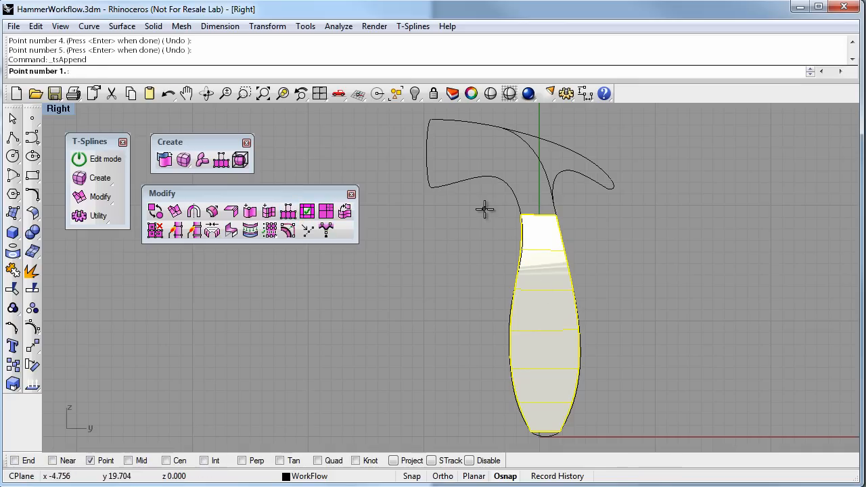
click(520, 213)
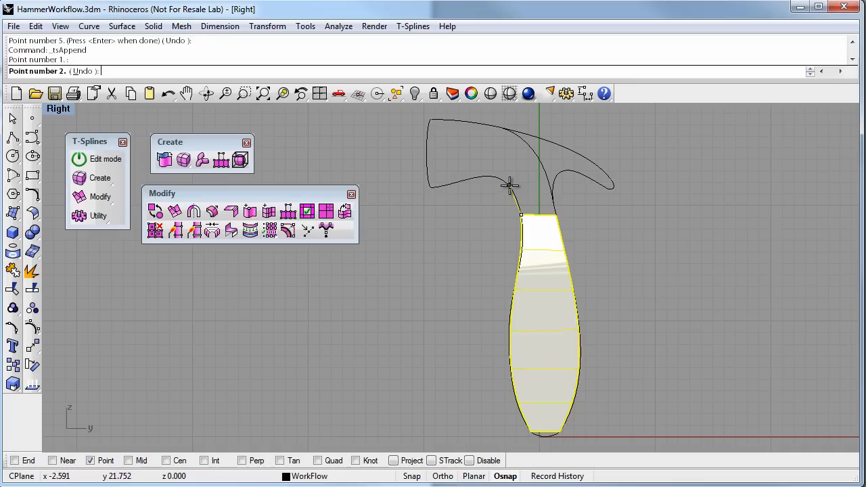
click(510, 186)
click(553, 186)
click(563, 217)
key(Return)
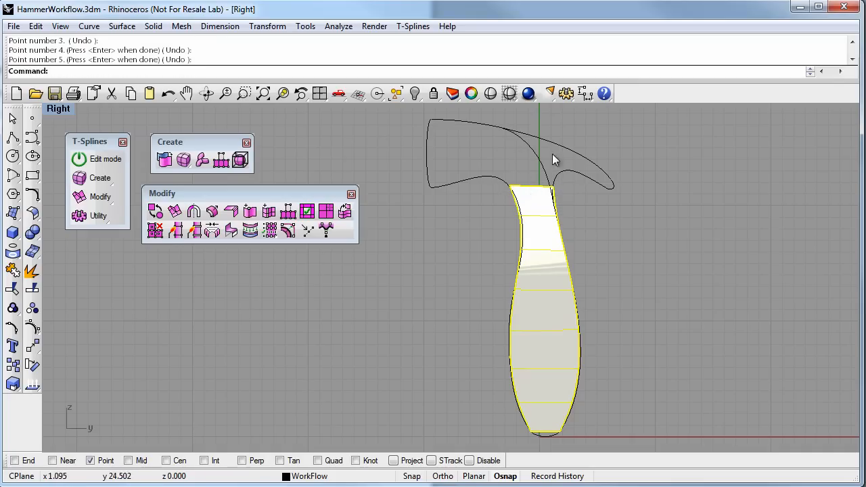
Append a face across the middle of the hammer head, from the neck's upper edge to the head's top curve
key(Return)
click(512, 184)
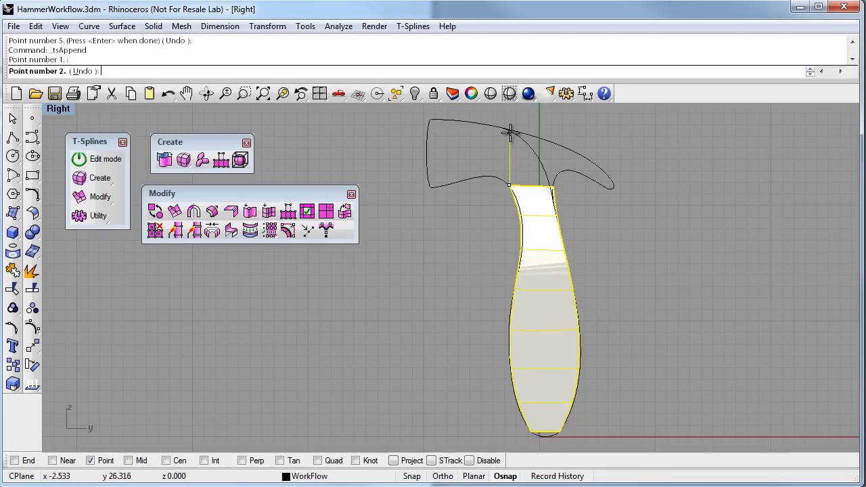
click(509, 132)
click(548, 140)
click(554, 186)
key(Return)
key(Return)
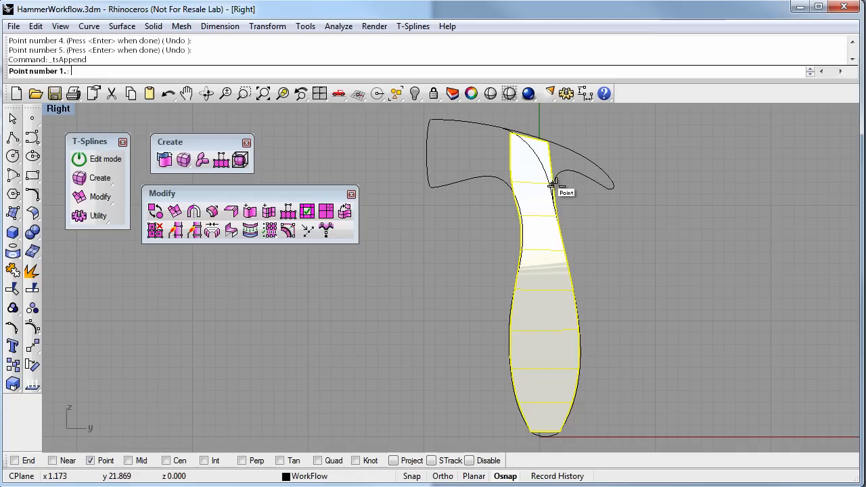
Append a face at the base of the claw, from the central head face's claw-side edge to about x 2.7
click(560, 186)
click(569, 170)
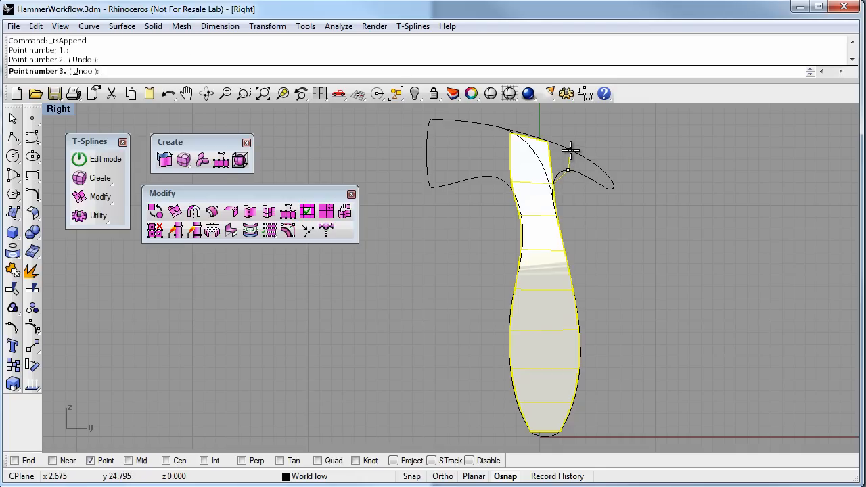
click(571, 150)
key(Return)
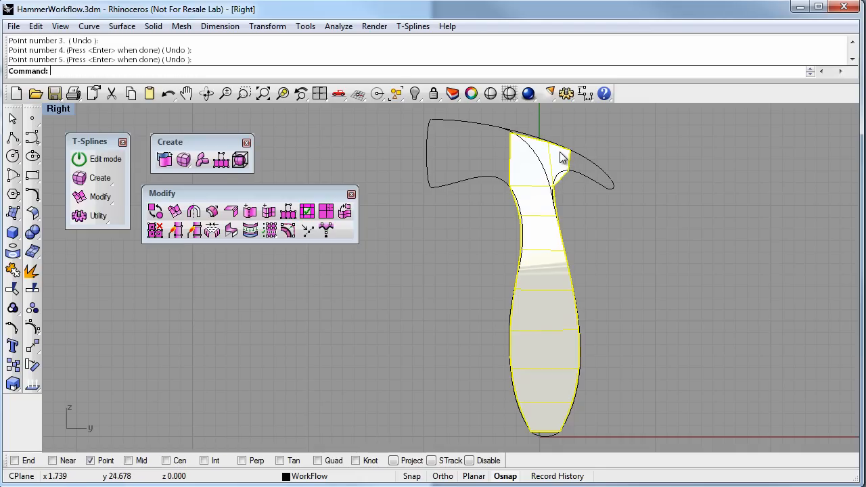
Append another face along the claw, from the claw-base face's outer edge to about x 4.7 on the top curve
right_click(578, 204)
click(568, 171)
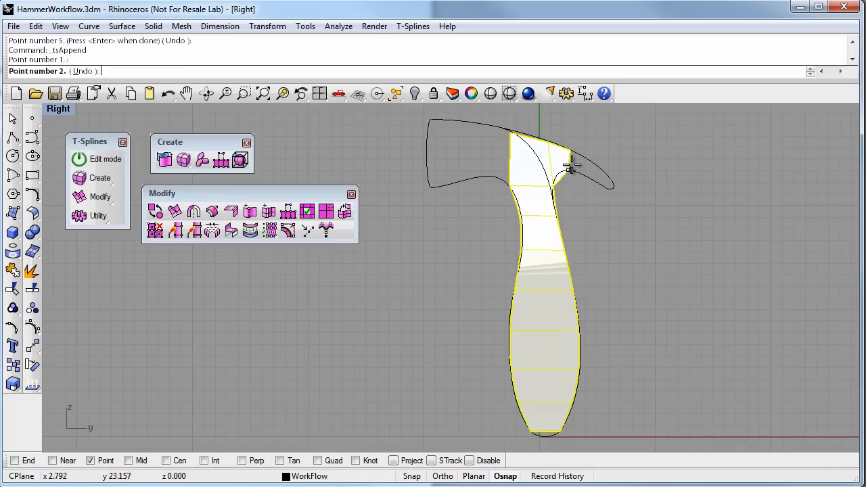
click(571, 150)
click(594, 163)
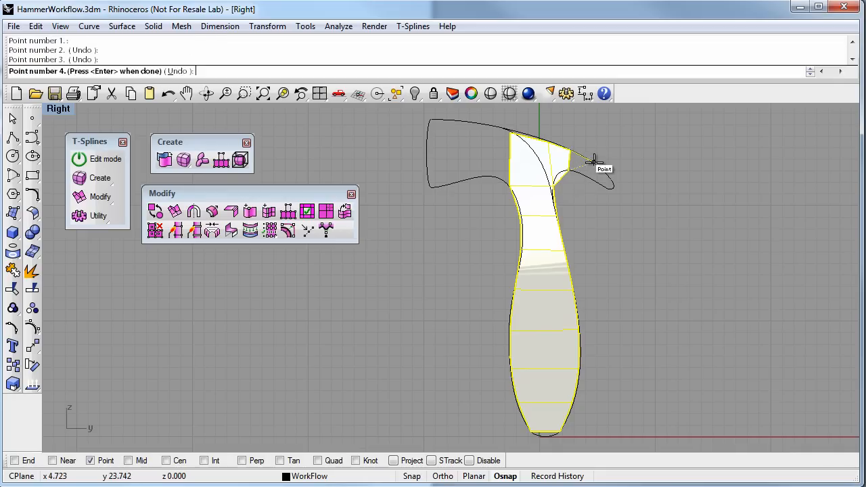
click(595, 179)
right_click(589, 202)
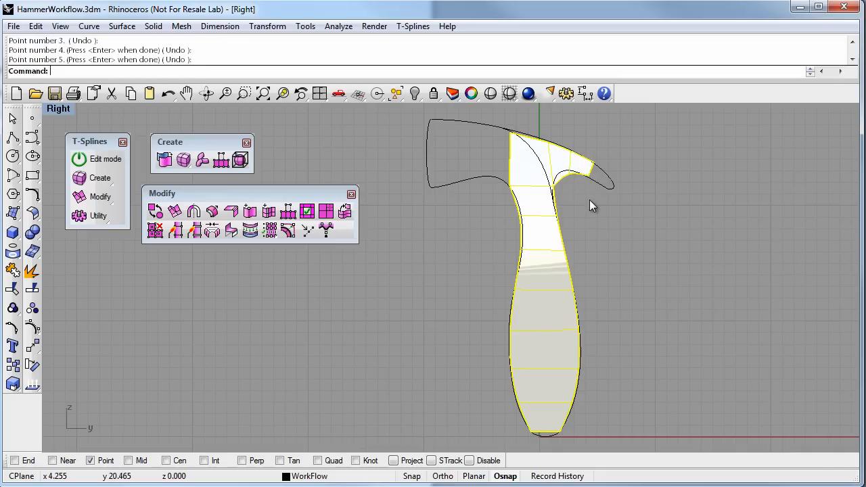
Append a face at the end of the claw, from the last claw face's outer edge to about x 5.6
right_click(590, 200)
click(595, 180)
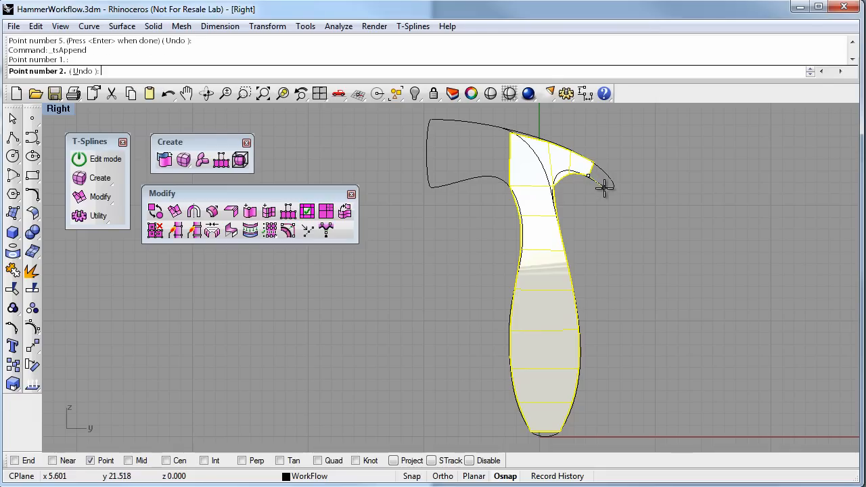
click(604, 187)
click(609, 181)
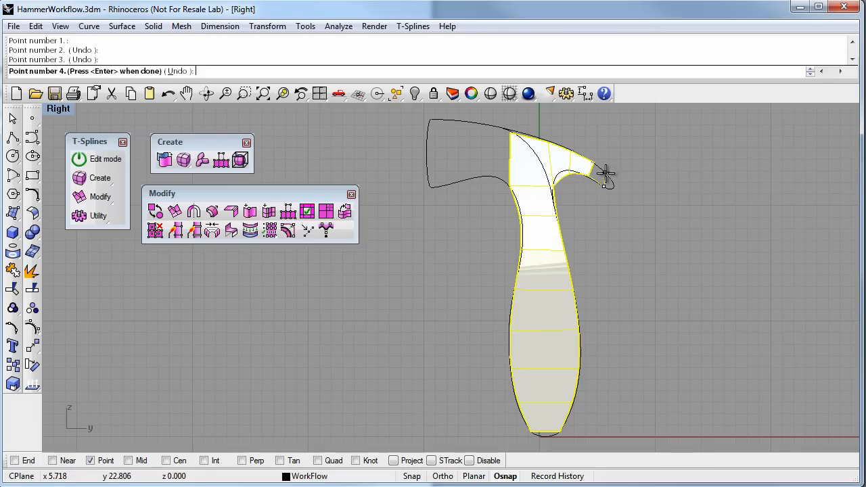
scroll(609, 178, up, 4)
click(608, 178)
click(581, 151)
right_click(554, 192)
Append a face on the striking side of the hammer head, from the central head face's open edge to about x -5.1
right_drag(522, 227, 589, 255)
right_click(493, 271)
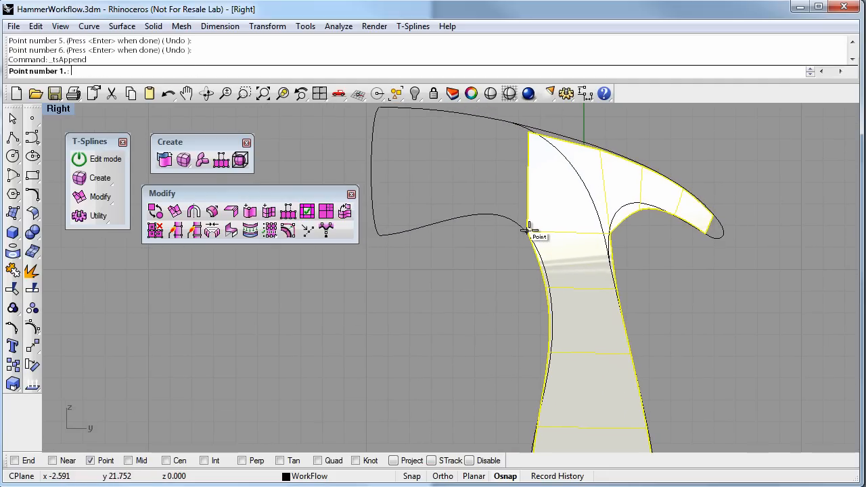
click(528, 234)
click(525, 134)
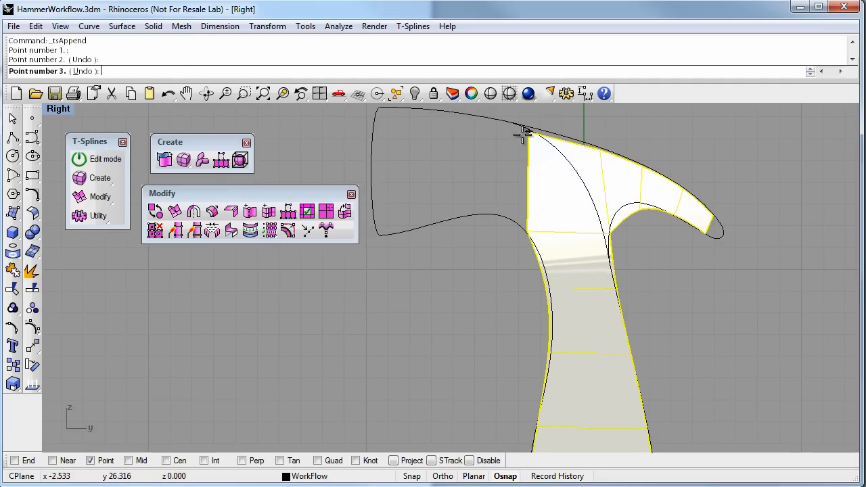
click(471, 115)
click(472, 215)
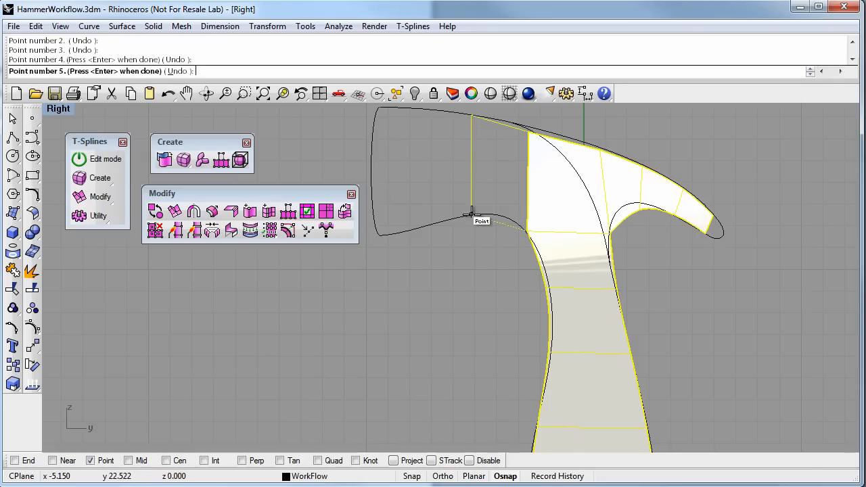
right_click(472, 214)
Append the last head face from the open edge at x -5.1 to the striking end at about x -9.4
right_click(472, 215)
click(472, 214)
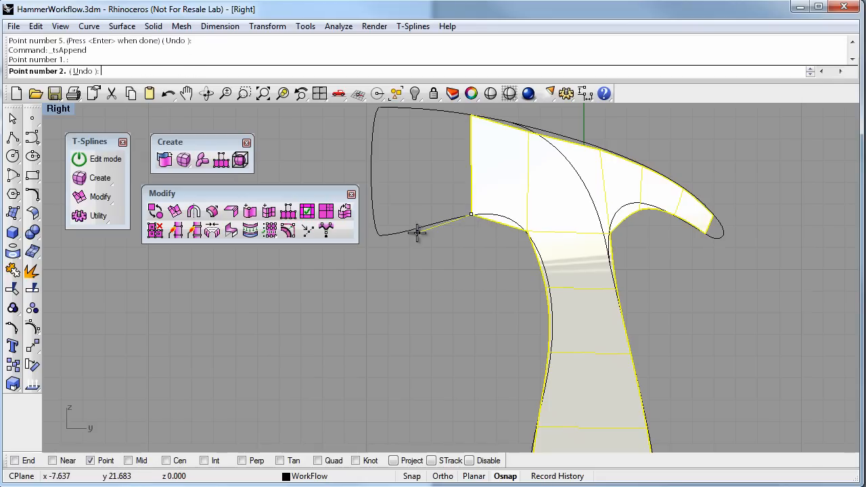
click(381, 237)
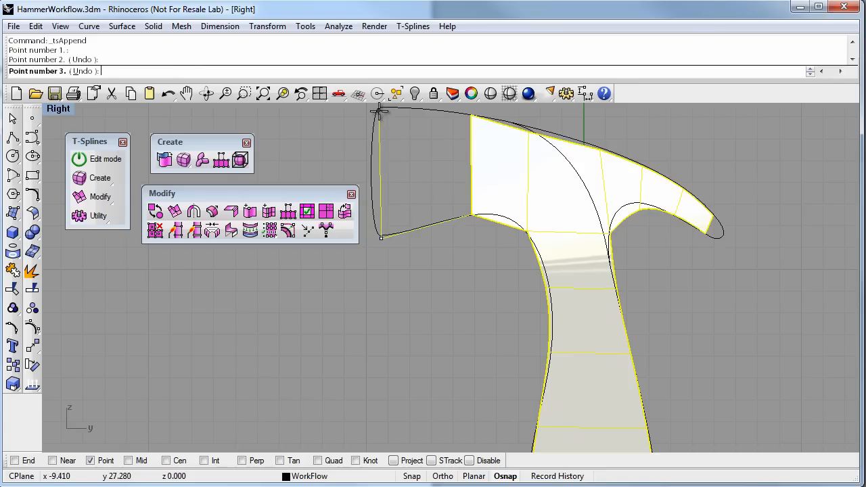
click(381, 112)
click(471, 115)
right_click(446, 134)
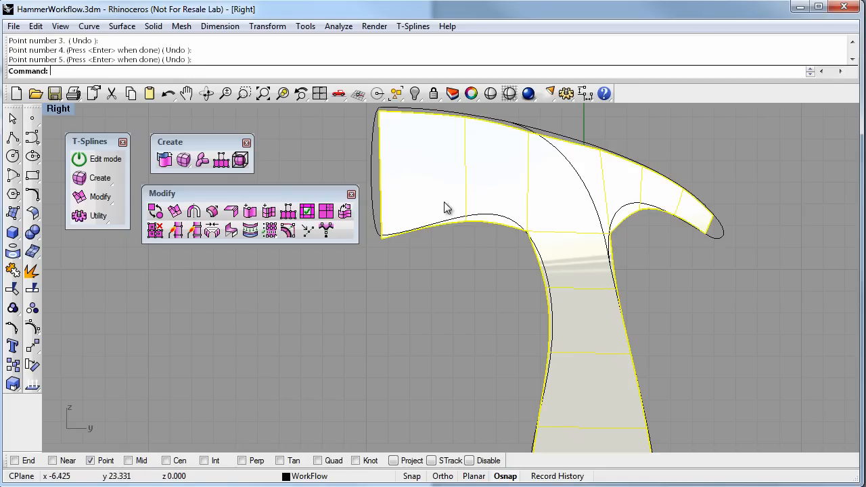
Review the whole flat hammer surface and switch from the Right view to a maximized Perspective view
scroll(446, 222, down, 2)
right_drag(460, 278, 429, 221)
scroll(430, 223, down, 4)
right_drag(456, 292, 432, 262)
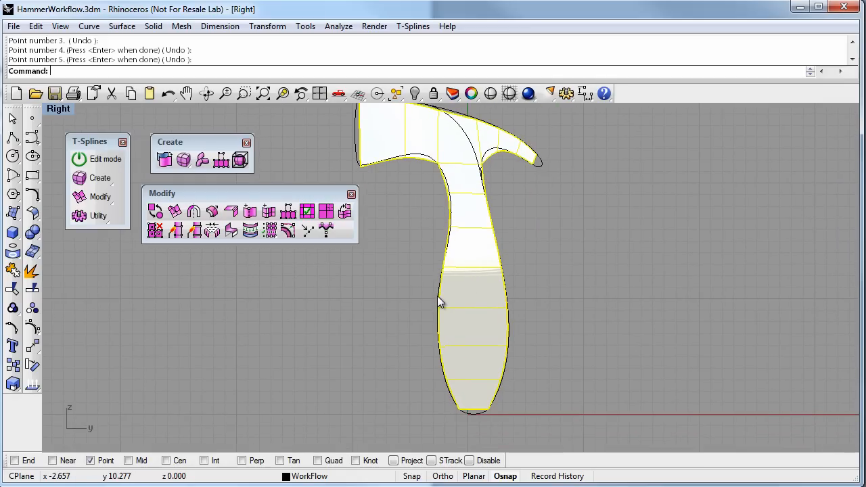
right_drag(437, 296, 463, 303)
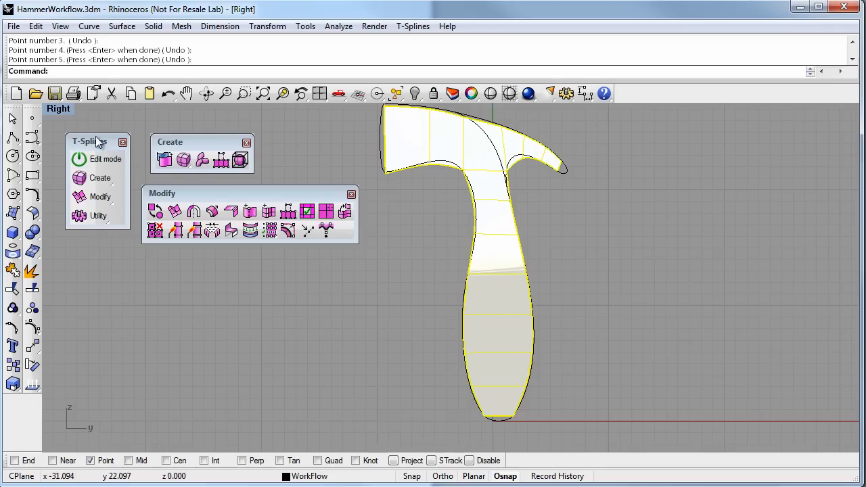
key(ctrl+m)
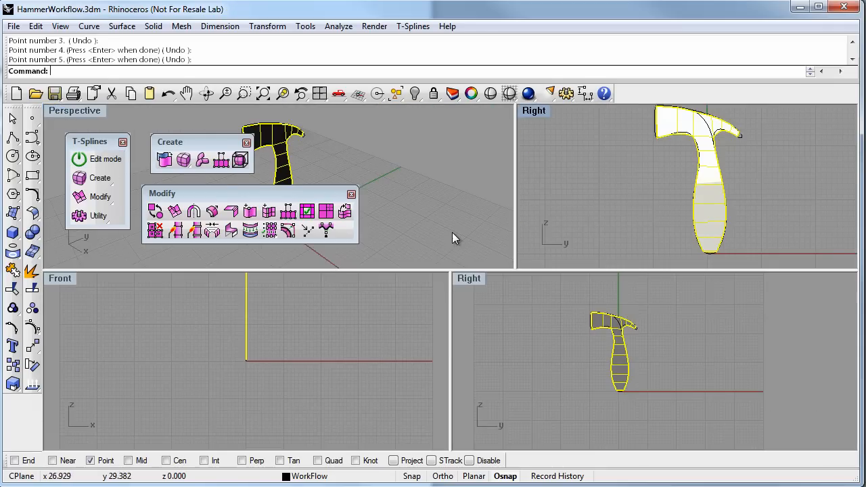
double_click(86, 113)
right_drag(456, 253, 567, 273)
right_drag(467, 293, 488, 290)
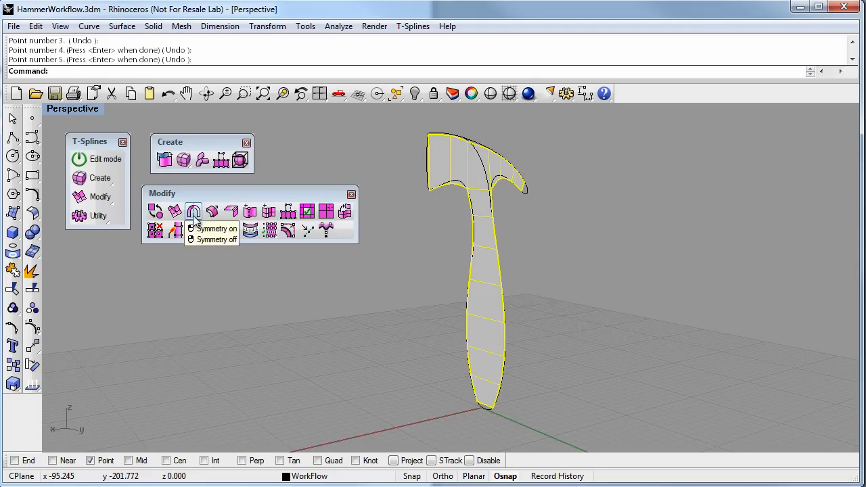
Try thickening the flat hammer surface along per-vertex normals, inspect the shape from another side and undo the thickening
click(213, 212)
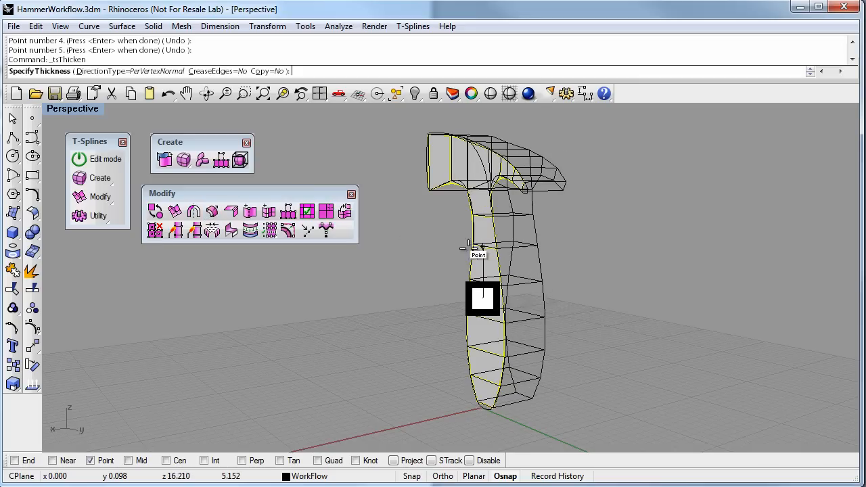
click(482, 248)
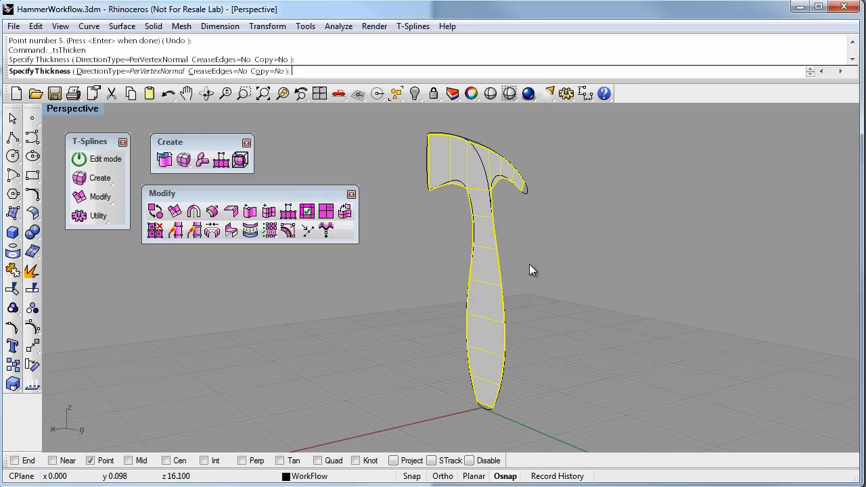
click(547, 271)
right_drag(553, 273, 485, 288)
click(588, 308)
right_drag(588, 308, 462, 287)
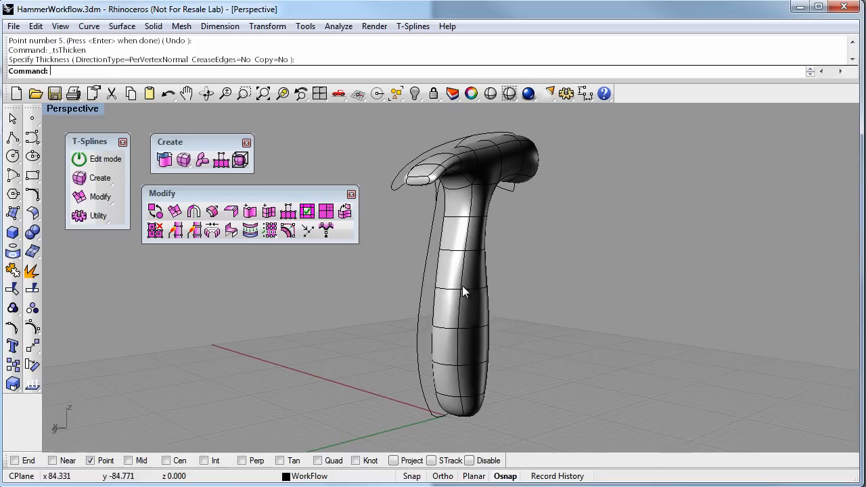
right_drag(581, 401, 643, 332)
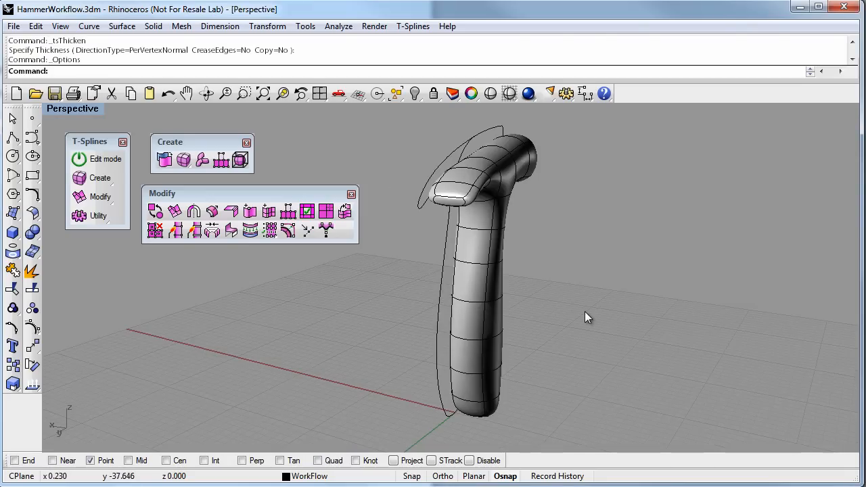
key(ctrl+z)
Turn on T-Splines edit mode, shrink its tool palette and place it in open space beside the model
right_drag(585, 312, 489, 334)
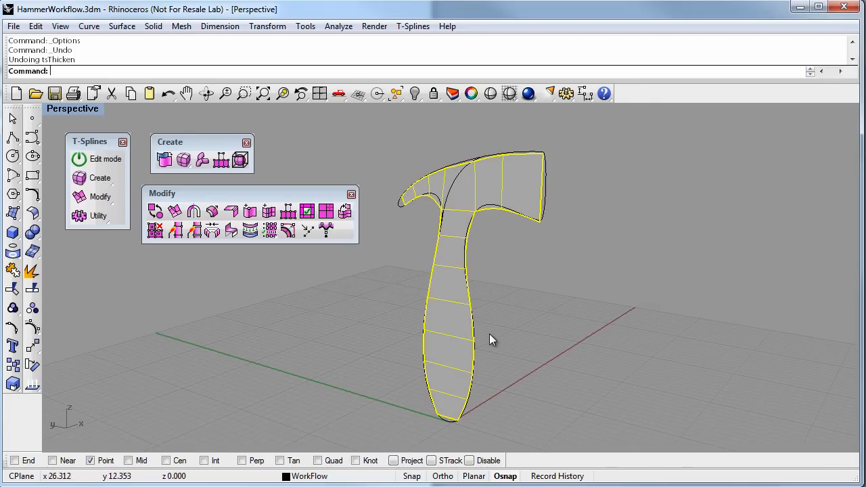
click(100, 159)
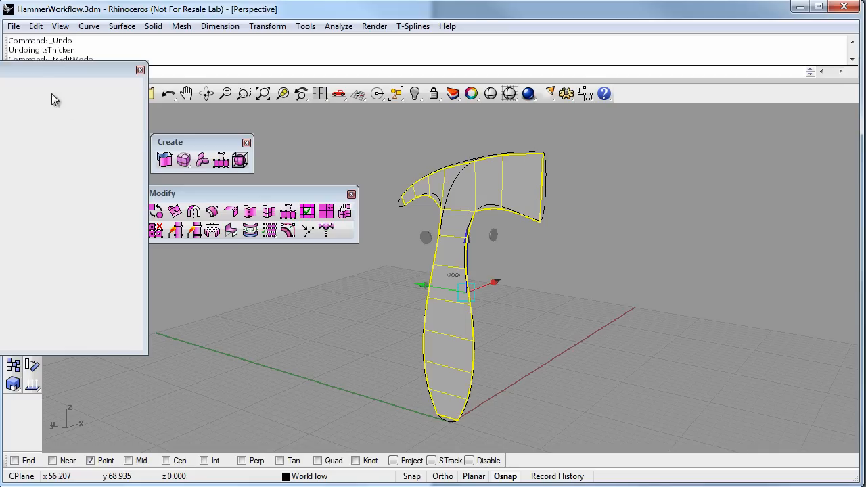
drag(147, 352, 13, 264)
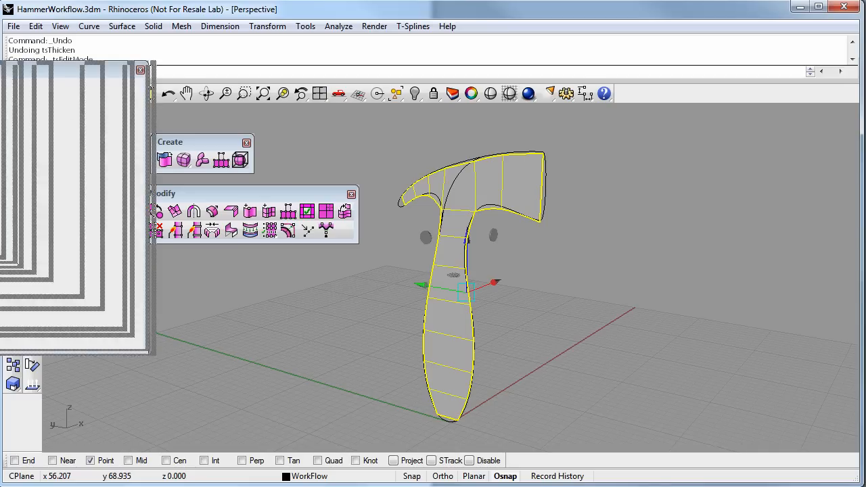
drag(197, 96, 786, 173)
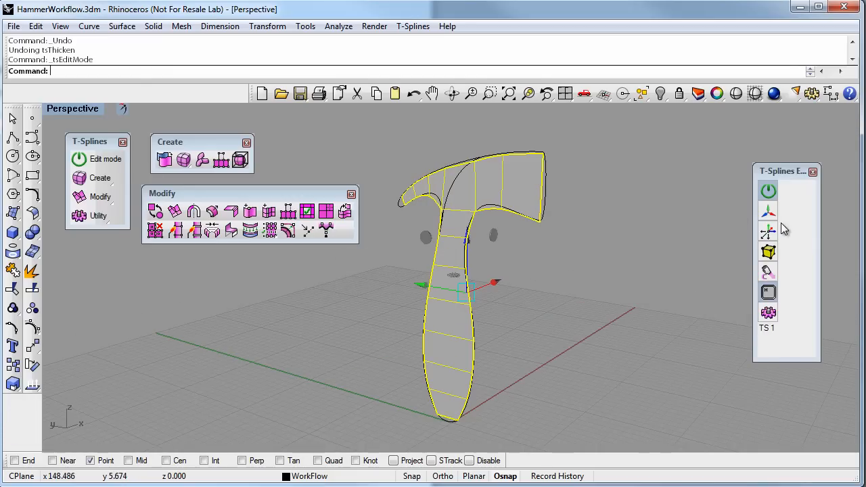
Select all 13 faces of the hammer surface in face selection mode and extrude them in the negative X direction
click(770, 255)
click(770, 255)
click(770, 254)
right_drag(548, 264, 507, 258)
drag(370, 137, 589, 423)
right_drag(589, 424, 533, 351)
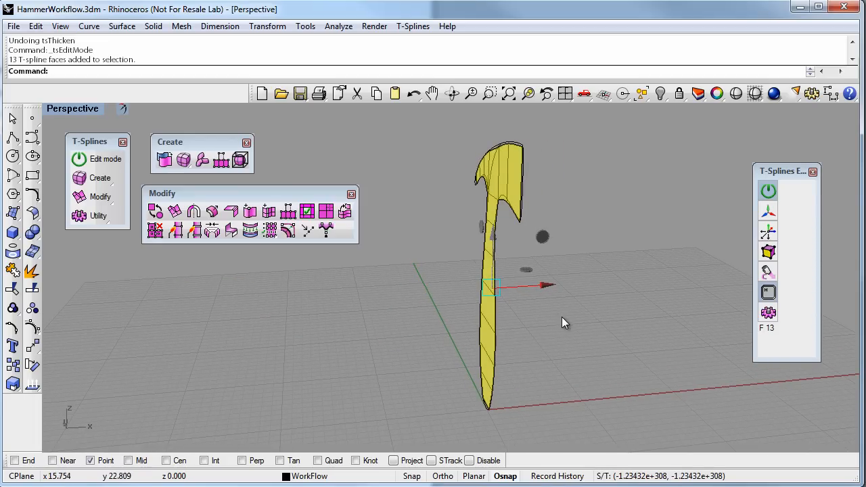
drag(546, 285, 529, 289)
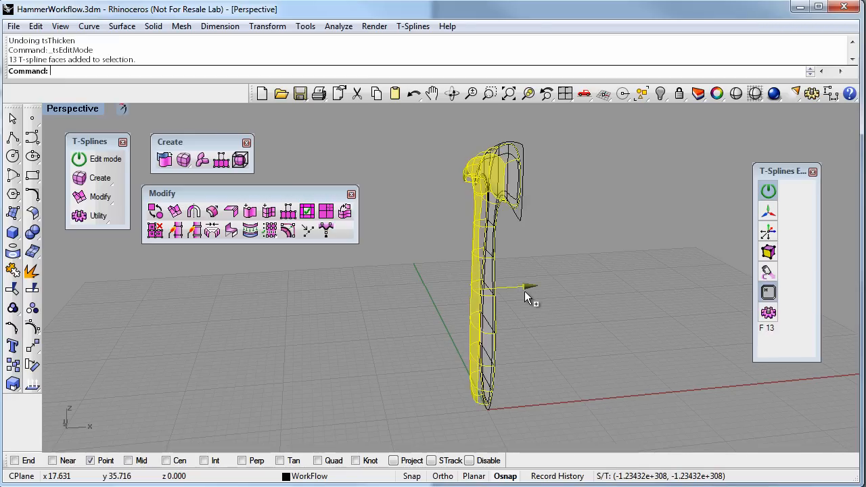
mouse_move(527, 335)
right_down()
mouse_move(610, 334)
mouse_move(586, 283)
mouse_move(586, 312)
mouse_move(624, 242)
mouse_move(553, 290)
mouse_move(414, 291)
mouse_move(540, 301)
mouse_move(406, 253)
mouse_move(663, 298)
mouse_move(532, 314)
mouse_move(461, 291)
mouse_move(490, 295)
mouse_move(477, 324)
mouse_move(493, 365)
mouse_move(501, 305)
right_up()
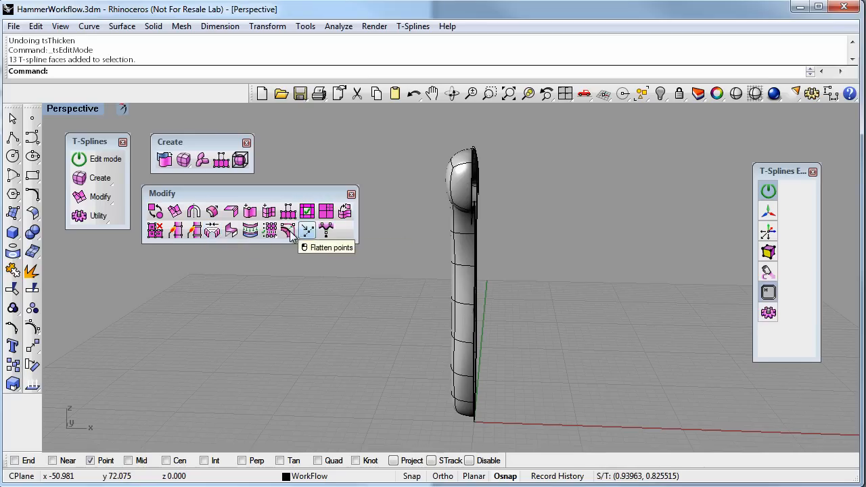
Start an Axial symmetry on the extruded half hammer and enable the Near and End object snaps
click(193, 213)
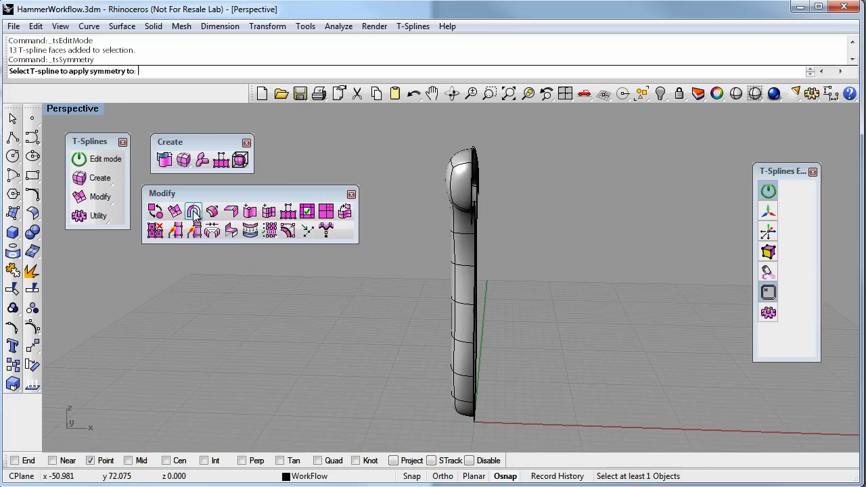
click(473, 282)
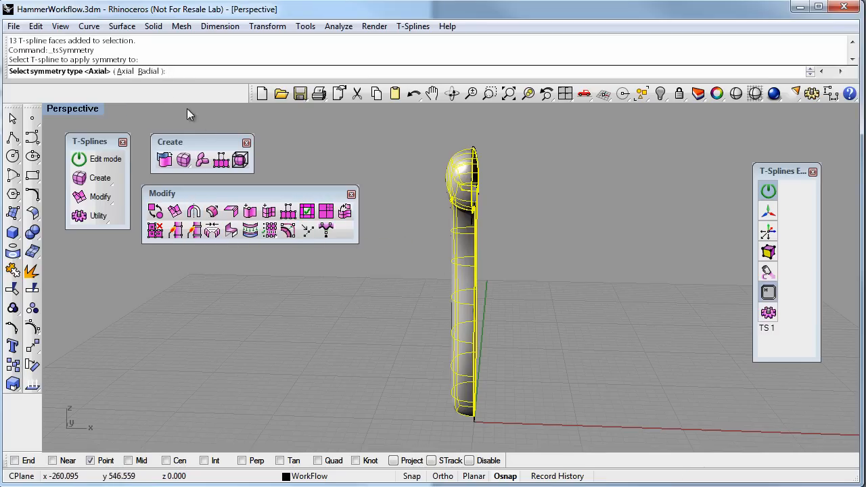
click(124, 71)
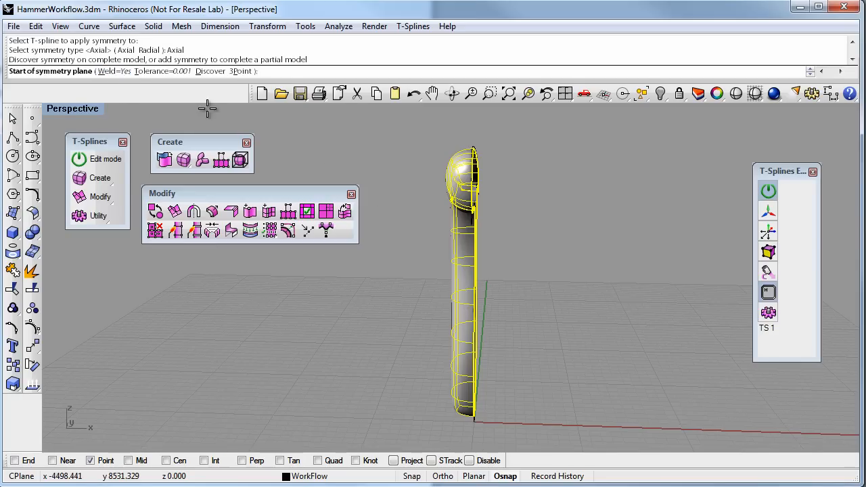
right_drag(359, 168, 316, 175)
right_drag(424, 204, 437, 220)
click(55, 461)
click(18, 460)
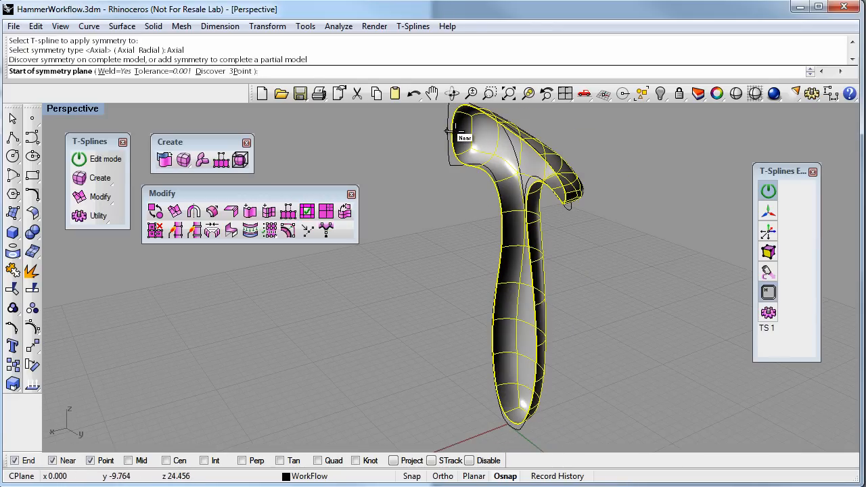
Define the symmetry plane from the open edge at the head's striking end to the open edge at the claw tip
scroll(464, 134, up, 5)
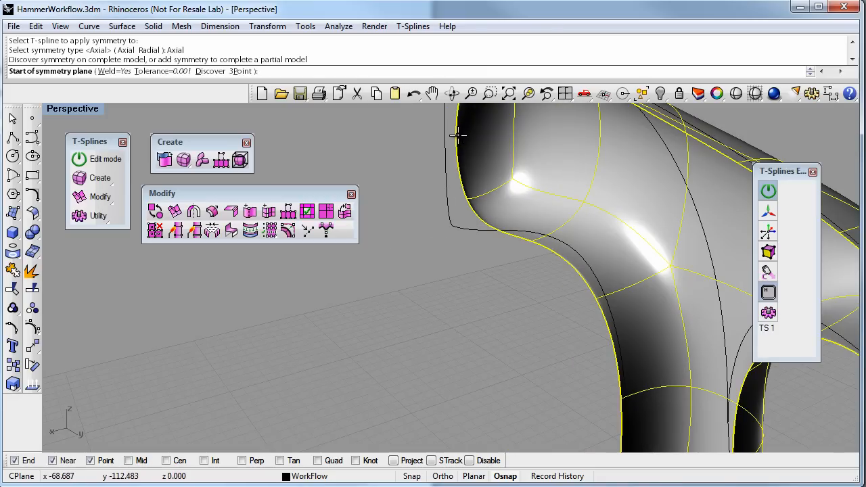
click(477, 199)
scroll(532, 234, down, 5)
shift+right_drag(558, 284, 507, 281)
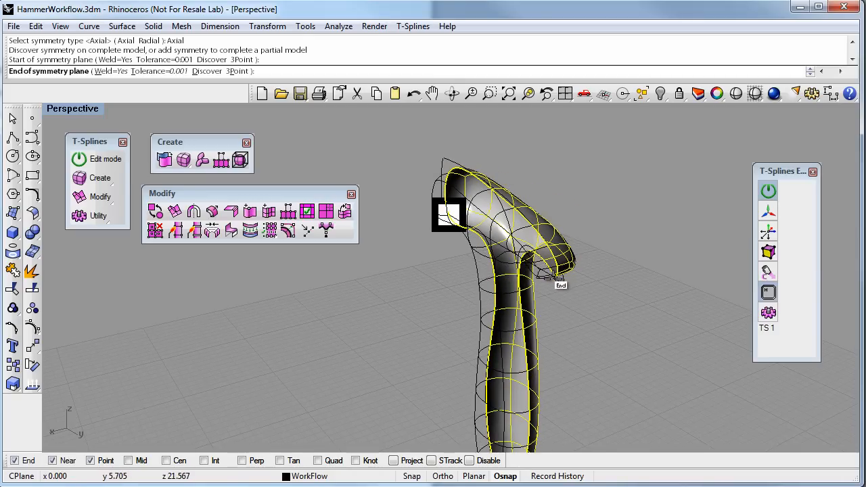
click(556, 277)
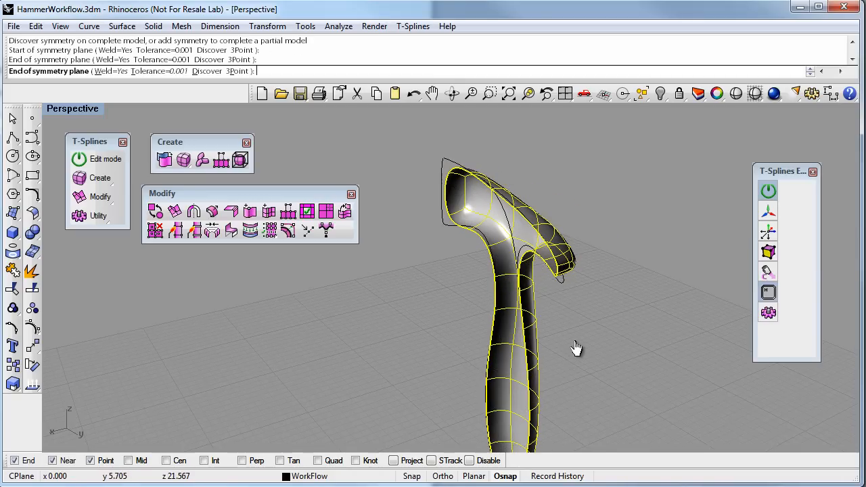
Test the symmetry by moving one side face of the handle outward along X, and undo the move
right_drag(575, 331, 461, 251)
right_drag(427, 291, 572, 274)
click(528, 289)
drag(586, 274, 596, 271)
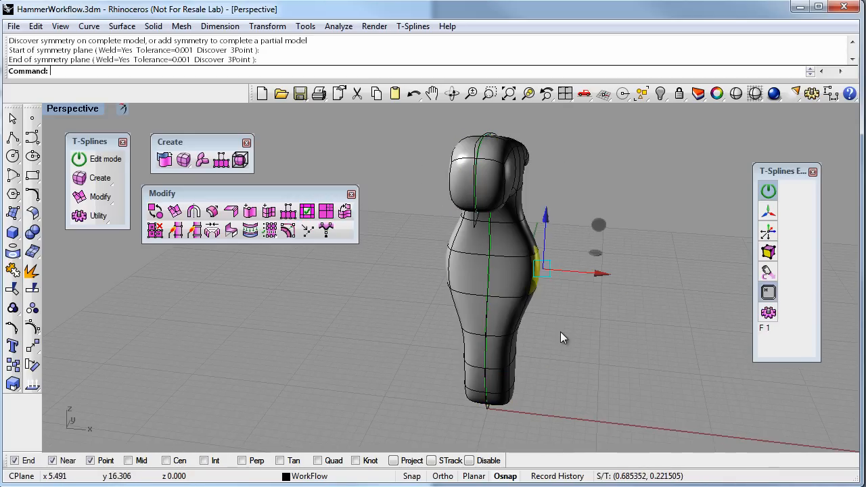
key(ctrl+z)
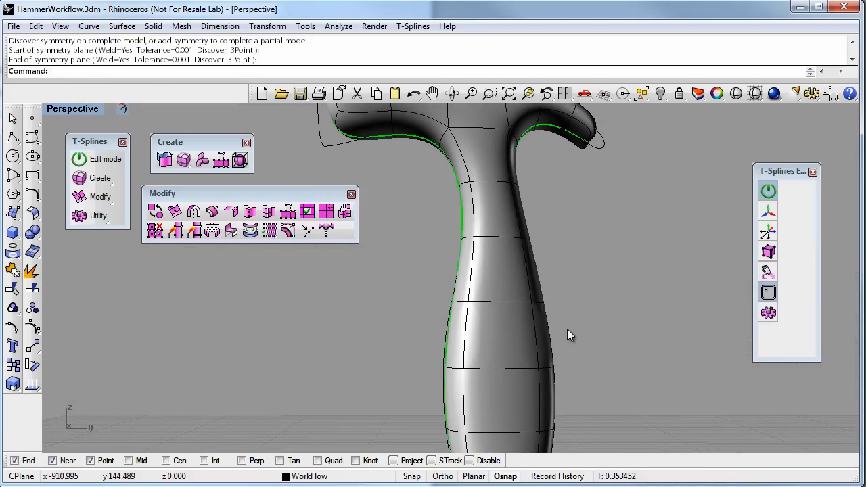
Inspect the complete hammer and switch from the Perspective view to a maximized Right view
shift+right_drag(567, 329, 542, 337)
scroll(572, 359, down, 4)
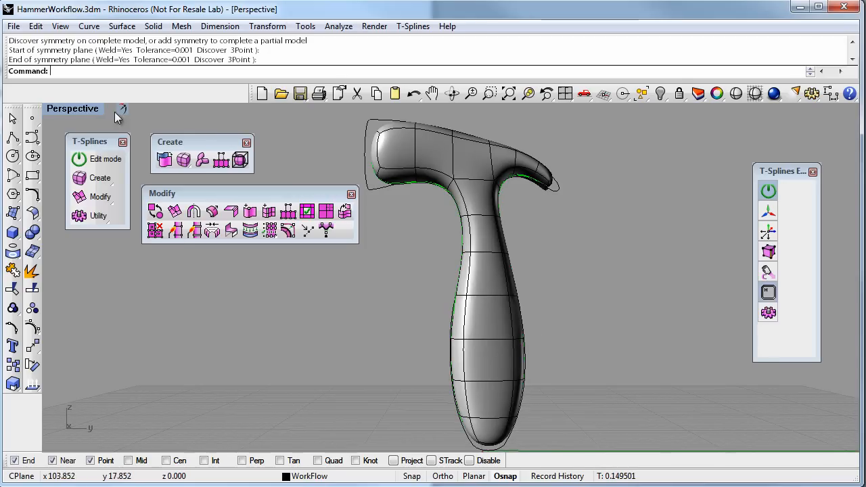
double_click(91, 109)
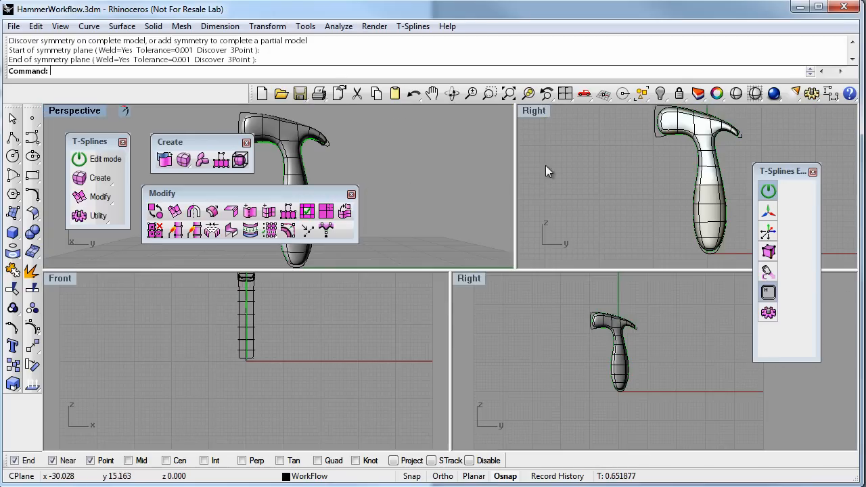
double_click(535, 112)
scroll(460, 203, up, 4)
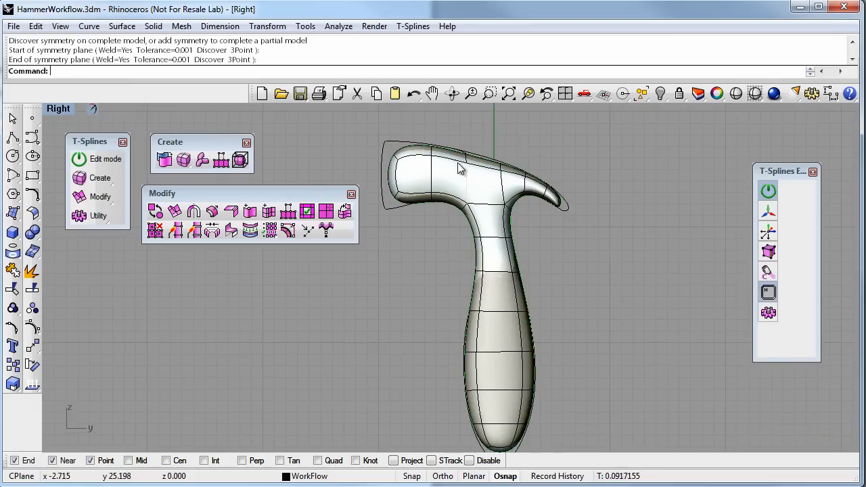
Pull the upper and lower corner vertices at the head's striking end outward toward the reference profile
right_drag(491, 195, 555, 221)
scroll(484, 201, up, 2)
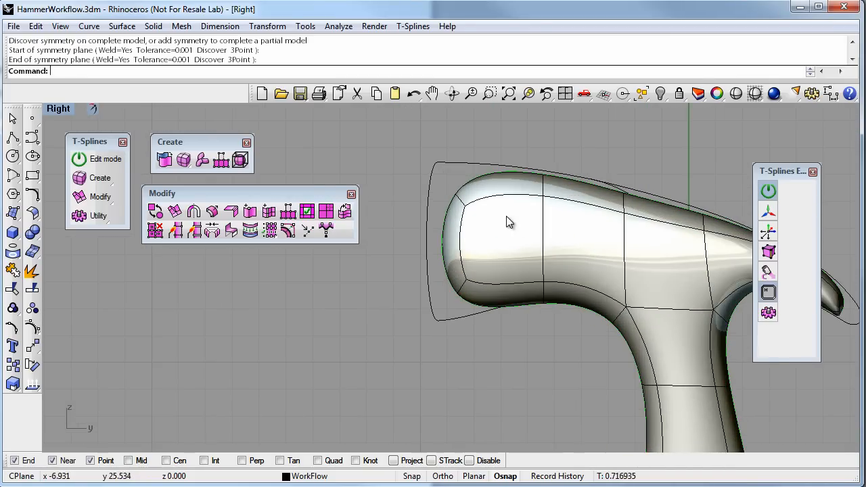
click(768, 252)
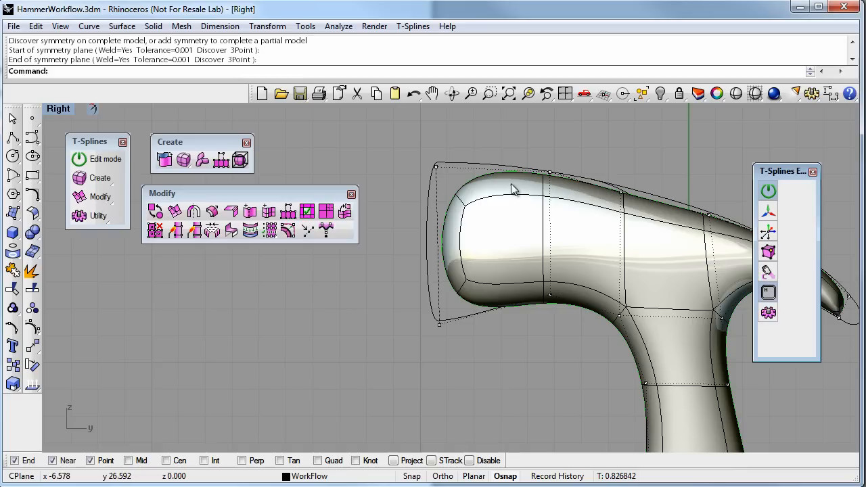
drag(414, 142, 471, 197)
right_drag(479, 133, 485, 205)
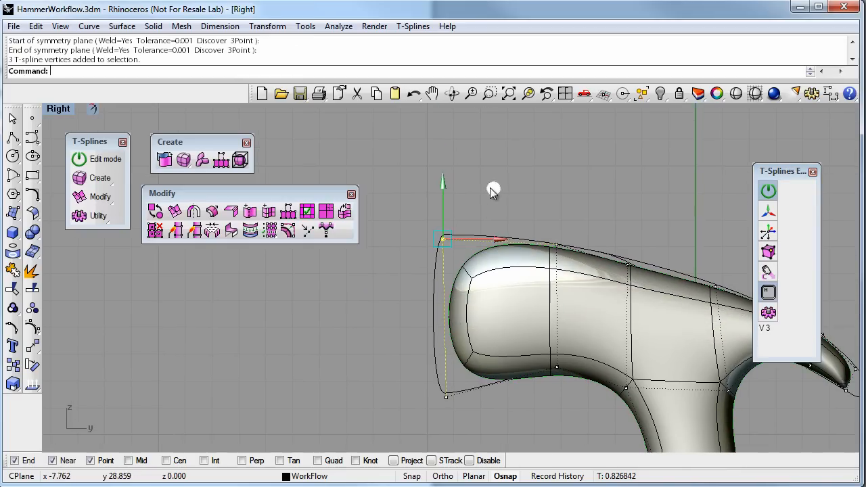
drag(494, 191, 466, 171)
right_drag(507, 343, 506, 284)
drag(405, 314, 453, 359)
drag(494, 291, 476, 312)
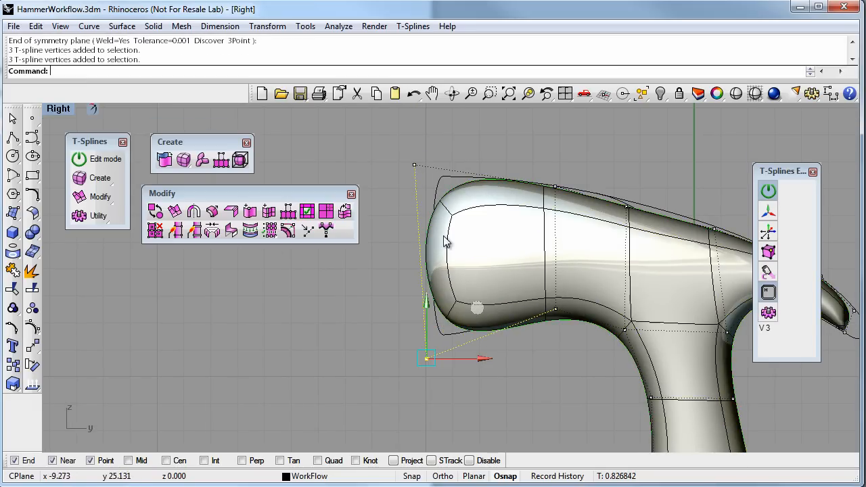
Select the vertices around the claw tip and move them outward toward the end of the reference curve
scroll(442, 236, up, 2)
right_drag(460, 307, 266, 333)
right_drag(628, 341, 516, 249)
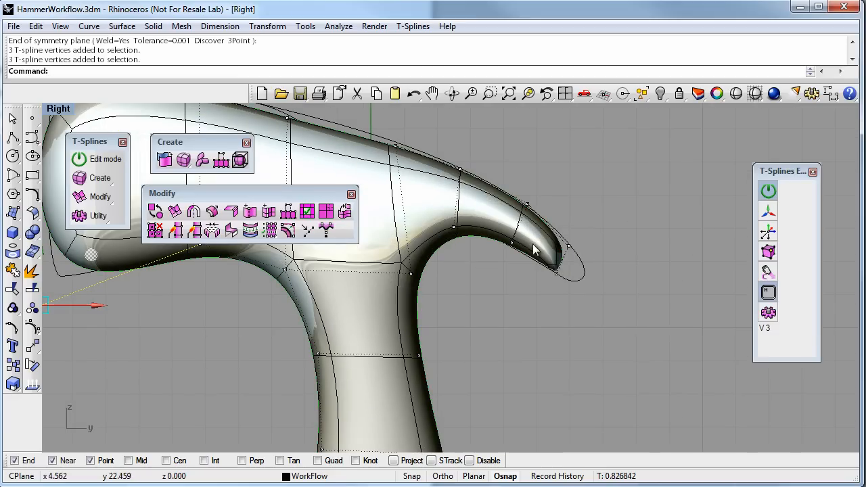
drag(547, 220, 588, 297)
drag(628, 209, 641, 222)
Move the bottom corner vertices of the handle so that its butt fits the reference curve
right_drag(536, 350, 476, 331)
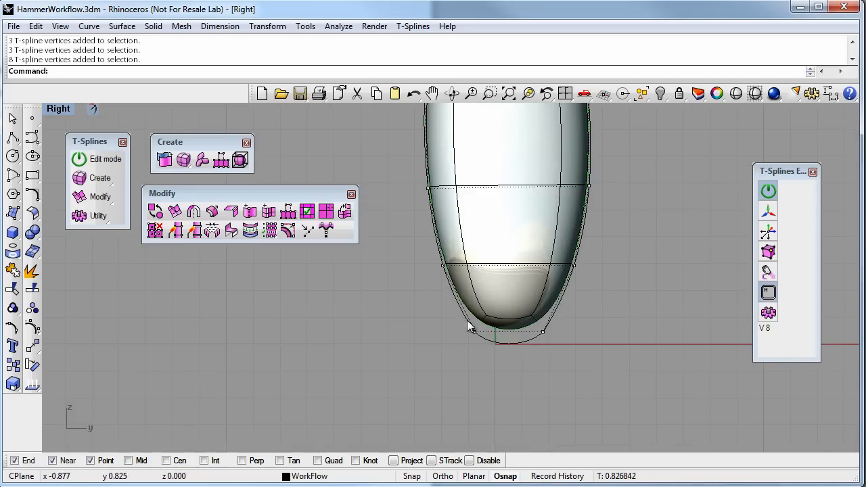
drag(525, 285, 522, 307)
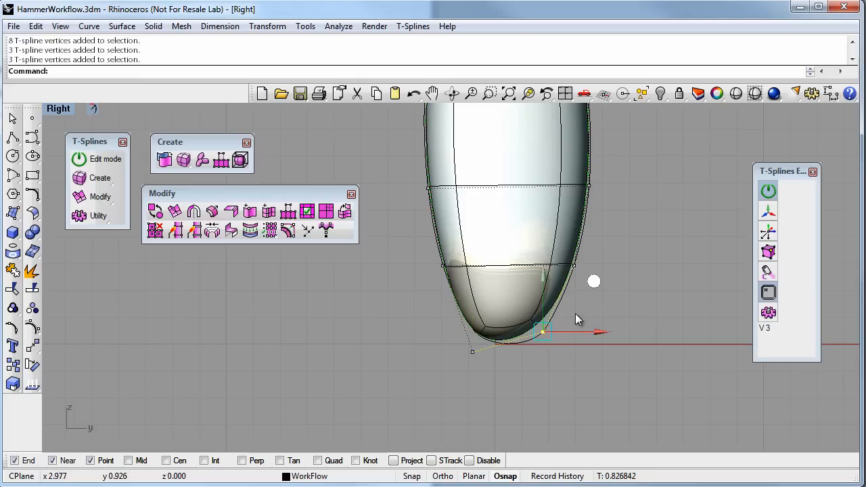
click(602, 295)
mouse_move(605, 297)
right_down()
mouse_move(602, 354)
mouse_move(507, 376)
right_up()
Insert a simple edge loop across the striking end's six lengthwise edges, at about 0.744 along the edge
right_drag(457, 228, 508, 376)
right_drag(445, 229, 509, 350)
scroll(432, 253, up, 2)
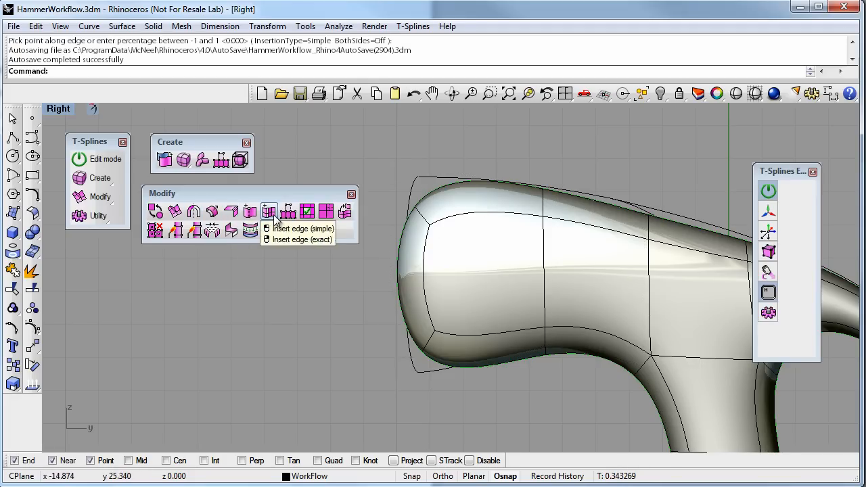
drag(495, 182, 486, 314)
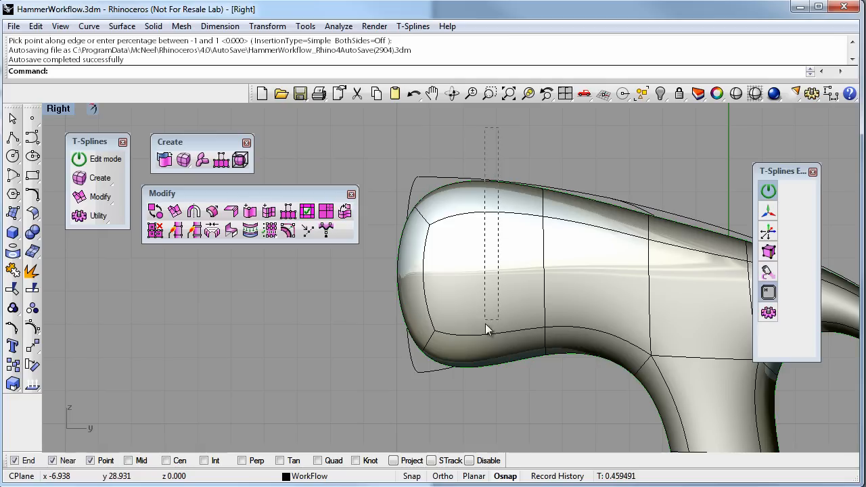
drag(480, 383, 480, 395)
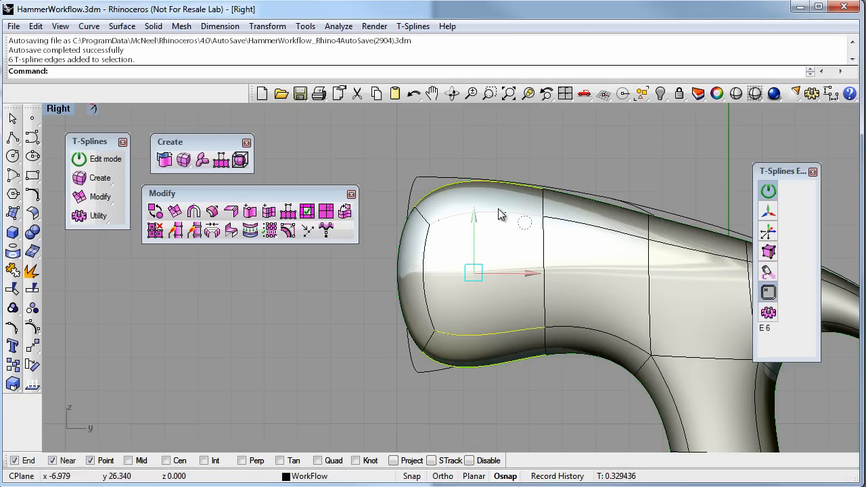
click(268, 213)
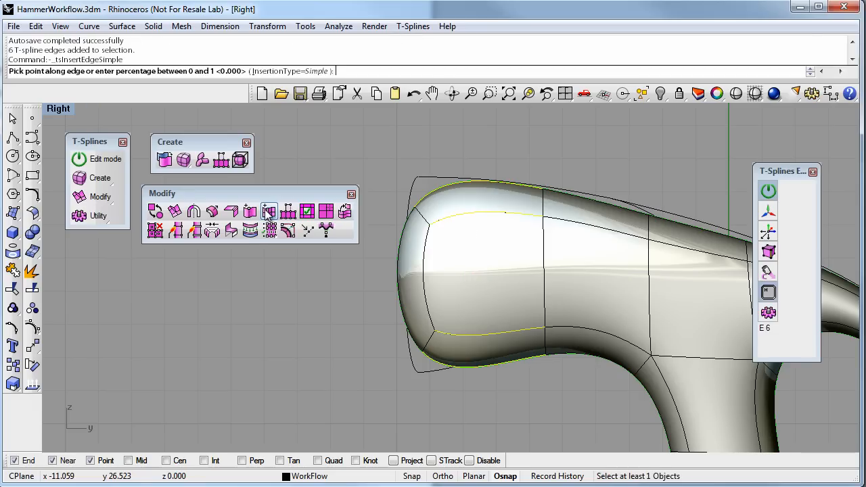
click(448, 219)
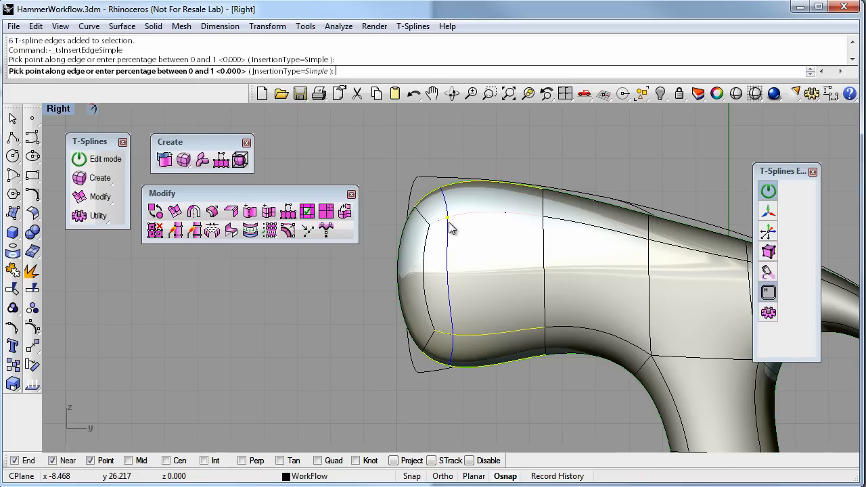
click(453, 266)
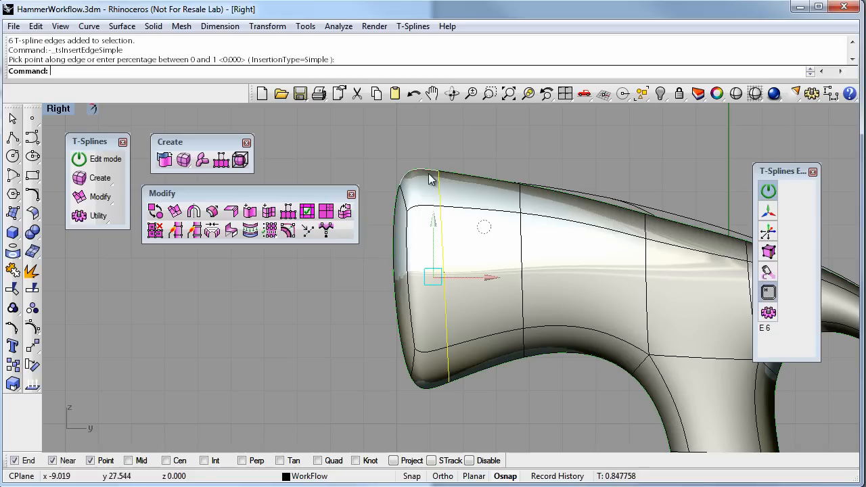
Switch to wireframe display and move the vertices along the top of the head onto the reference curve
click(755, 93)
mouse_move(574, 257)
right_down()
mouse_move(537, 271)
mouse_move(497, 267)
right_up()
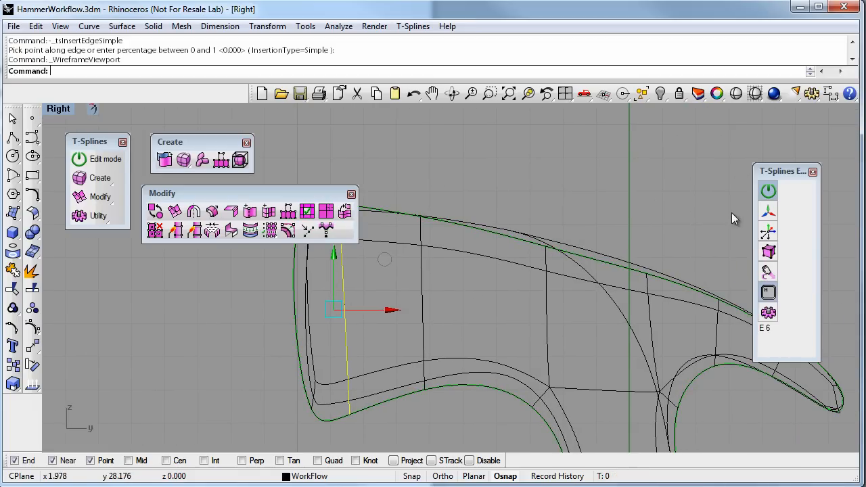
click(770, 252)
drag(538, 226, 558, 257)
drag(592, 204, 599, 194)
drag(670, 281, 671, 280)
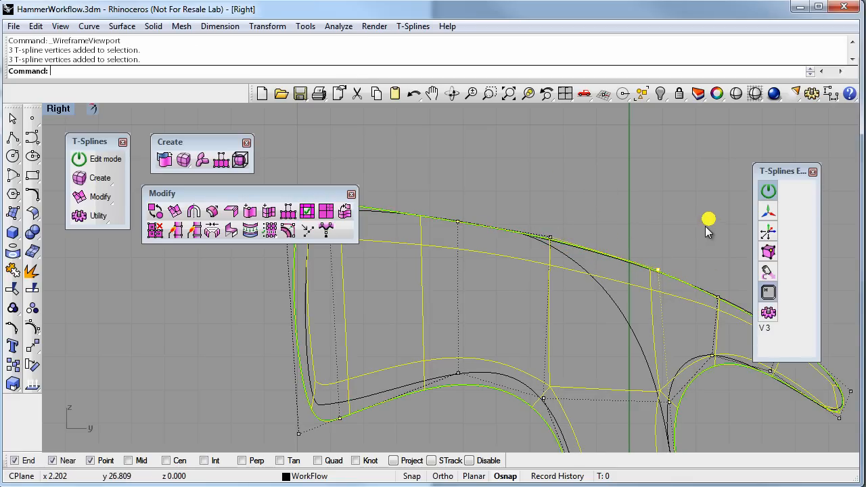
Fit the striking end's upper and lower corners to the reference curve by moving six vertices at each corner
right_drag(613, 325, 532, 302)
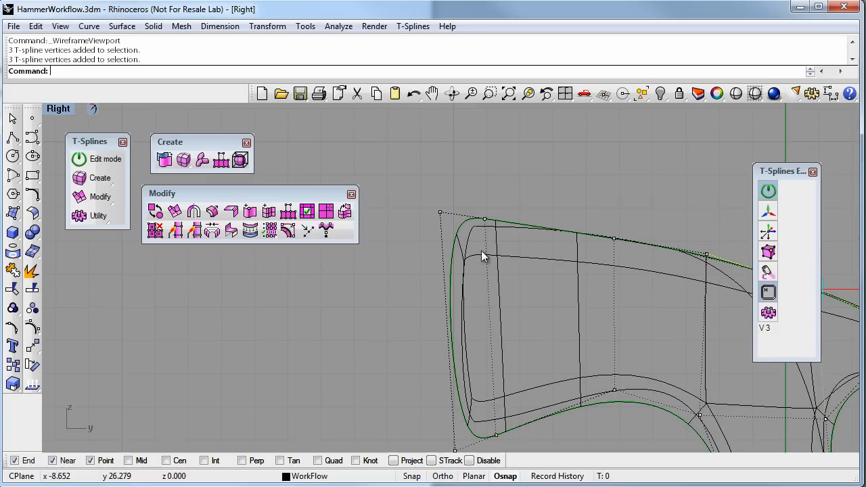
drag(442, 218, 528, 235)
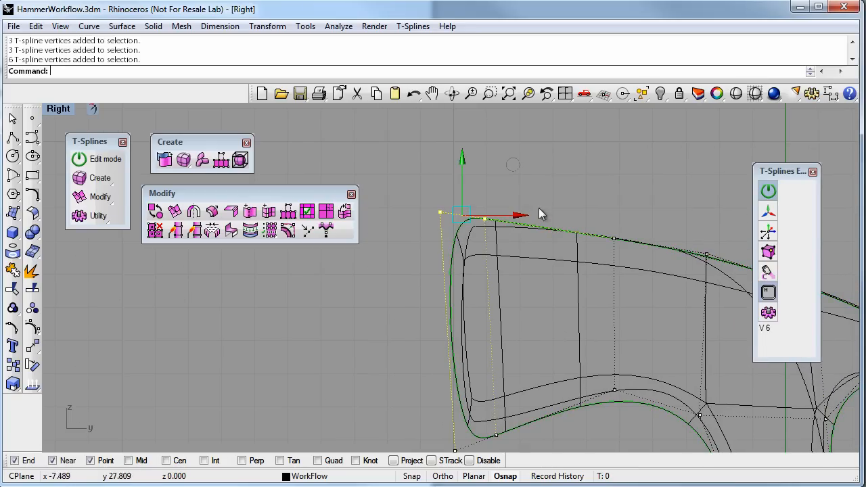
drag(519, 169, 530, 174)
right_drag(519, 322, 506, 242)
drag(417, 329, 455, 364)
drag(513, 399, 514, 399)
drag(516, 309, 514, 295)
Adjust the vertices on the head's underside near the neck to follow the reference curve
right_drag(581, 360, 451, 354)
drag(540, 304, 553, 314)
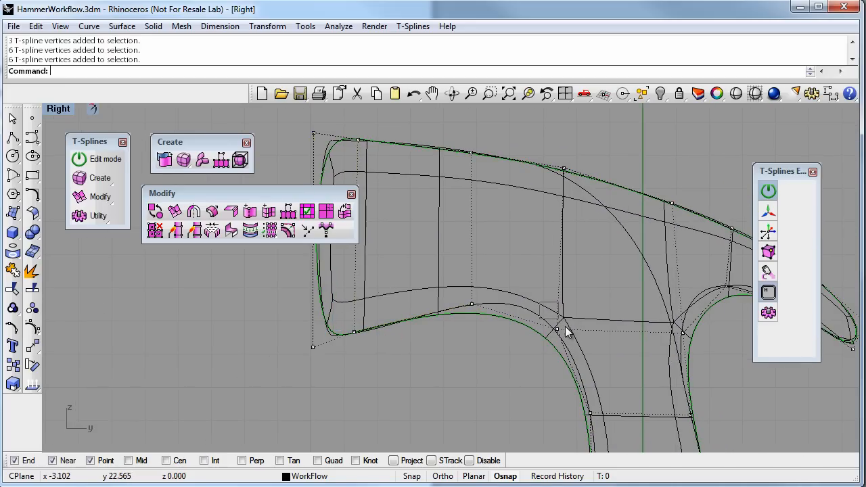
drag(611, 281, 615, 263)
drag(461, 287, 483, 316)
drag(523, 262, 538, 254)
Move the vertices under the claw and at its junction with the neck to match the reference curve
right_drag(572, 327, 398, 304)
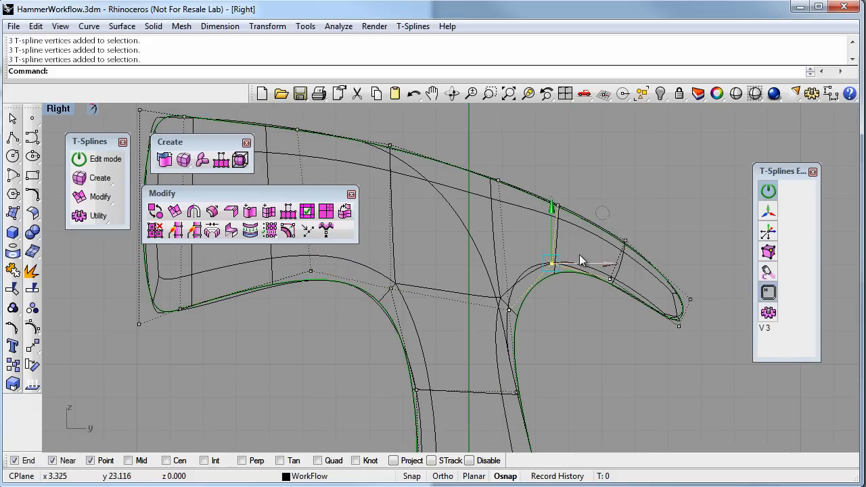
drag(596, 214, 575, 197)
click(508, 310)
mouse_move(559, 266)
mouse_down()
mouse_move(551, 263)
mouse_move(551, 271)
mouse_up()
Check the handle's outline against the reference curve along its whole length
right_drag(592, 388, 620, 364)
scroll(572, 406, down, 2)
right_drag(560, 418, 558, 261)
right_drag(547, 401, 556, 261)
right_drag(517, 329, 511, 215)
right_drag(545, 347, 517, 329)
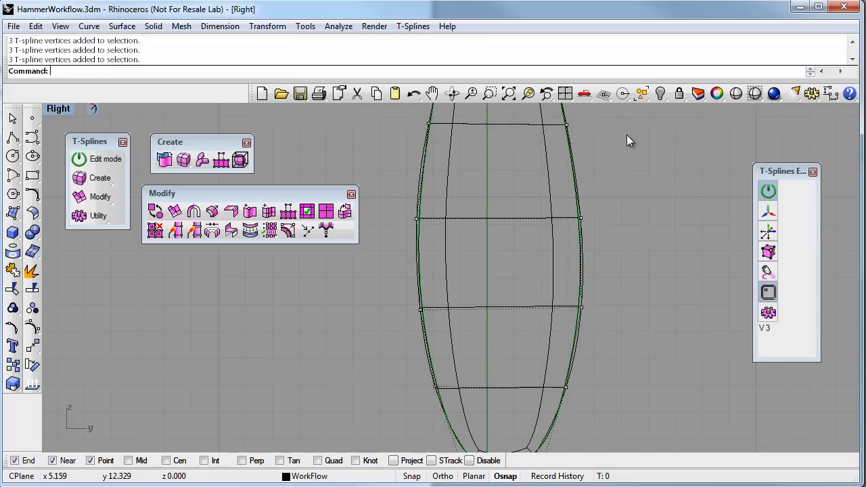
Set the display to shaded and switch from the Right view to a maximized Perspective view facing the hammer's end
click(738, 95)
right_drag(543, 211, 353, 235)
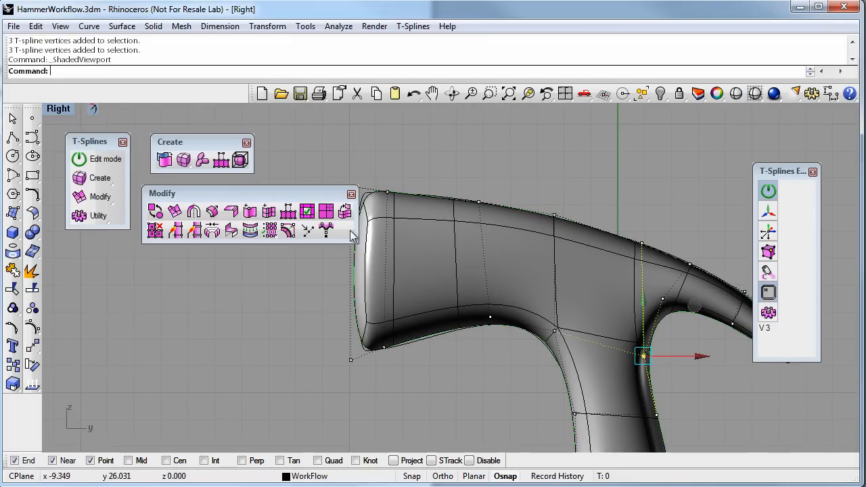
double_click(72, 114)
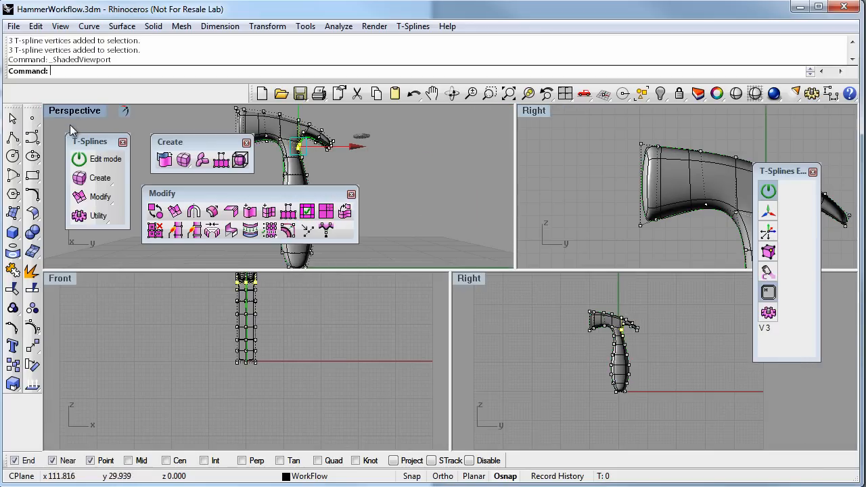
double_click(72, 112)
right_drag(536, 297, 488, 316)
mouse_move(503, 312)
right_down()
mouse_move(506, 302)
mouse_move(511, 316)
right_up()
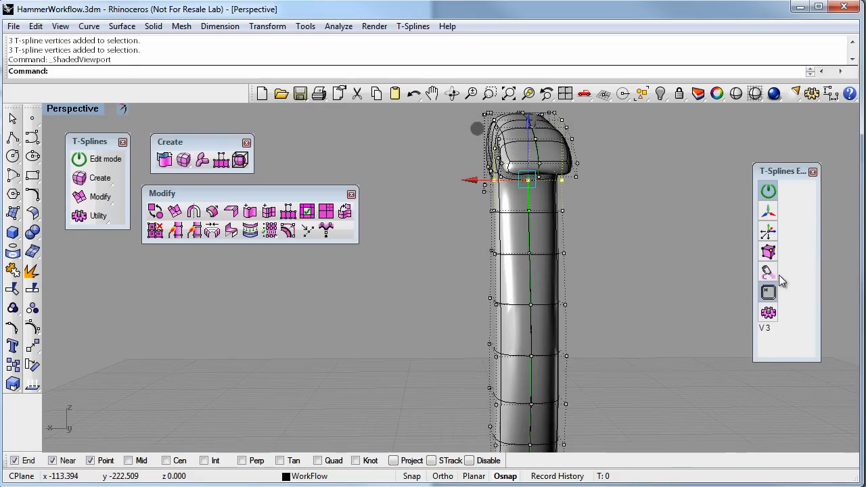
Select a group of hammer faces and resize it across the hammer's thickness with the scale manipulator
click(770, 253)
click(771, 255)
right_drag(600, 302, 680, 321)
drag(511, 249, 596, 293)
right_drag(601, 295, 504, 327)
click(770, 212)
drag(465, 269, 479, 268)
Scale further groups of faces sideways to vary the thickness along the hammer body, and clear the selection
right_drag(583, 335, 432, 328)
drag(484, 342, 533, 372)
right_drag(514, 340, 468, 377)
drag(420, 350, 428, 349)
key(Escape)
drag(536, 380, 536, 381)
drag(421, 359, 447, 360)
right_drag(566, 319, 646, 340)
drag(643, 337, 577, 230)
right_drag(636, 322, 475, 382)
drag(458, 354, 472, 351)
click(599, 389)
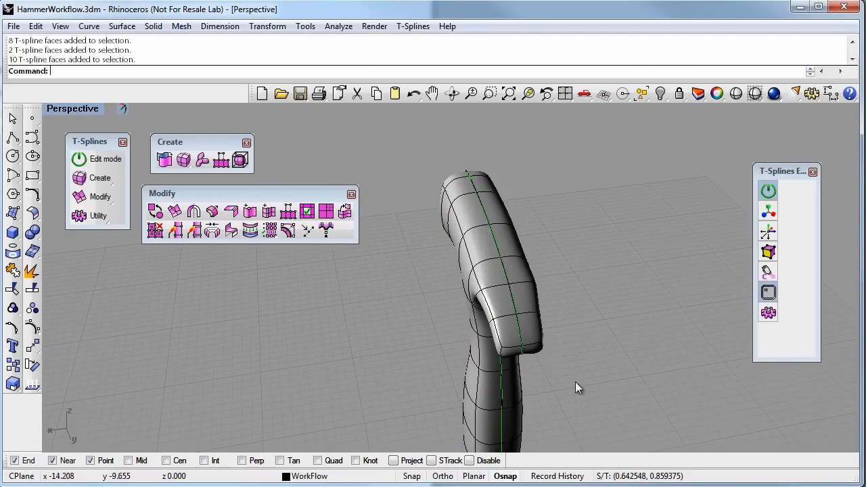
Select the centre edge at the claw tip and adjust it with the scale manipulator
scroll(542, 365, up, 3)
right_drag(525, 347, 553, 318)
click(555, 319)
click(555, 320)
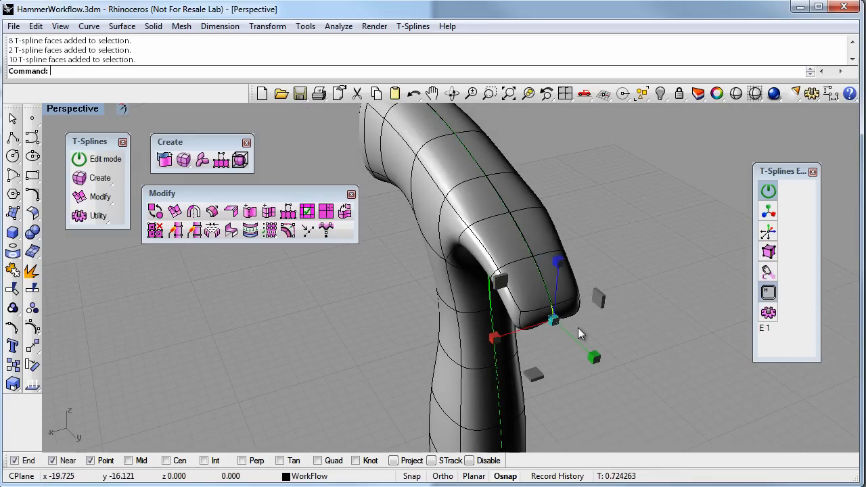
drag(582, 347, 588, 350)
click(614, 347)
Inspect the reshaped hammer and turn on the CurveForPipe layer
right_drag(613, 347, 501, 395)
right_drag(660, 374, 608, 245)
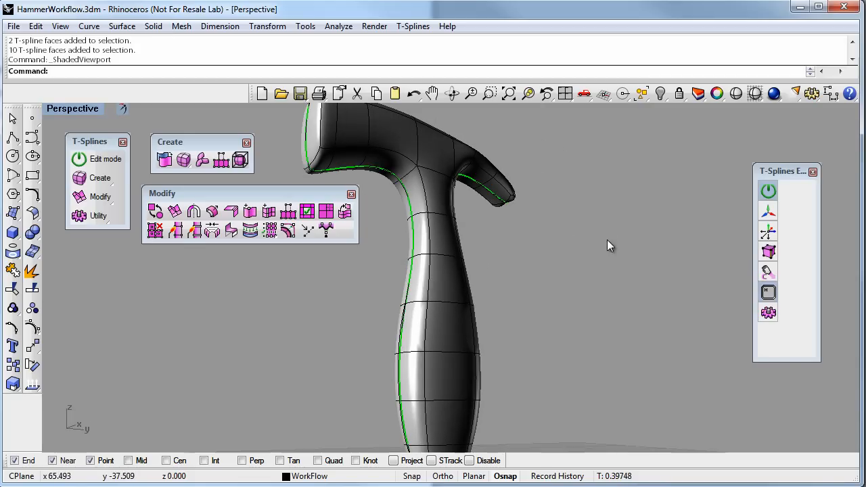
mouse_move(569, 287)
right_down()
mouse_move(638, 274)
mouse_move(595, 288)
mouse_move(547, 276)
mouse_move(507, 297)
right_up()
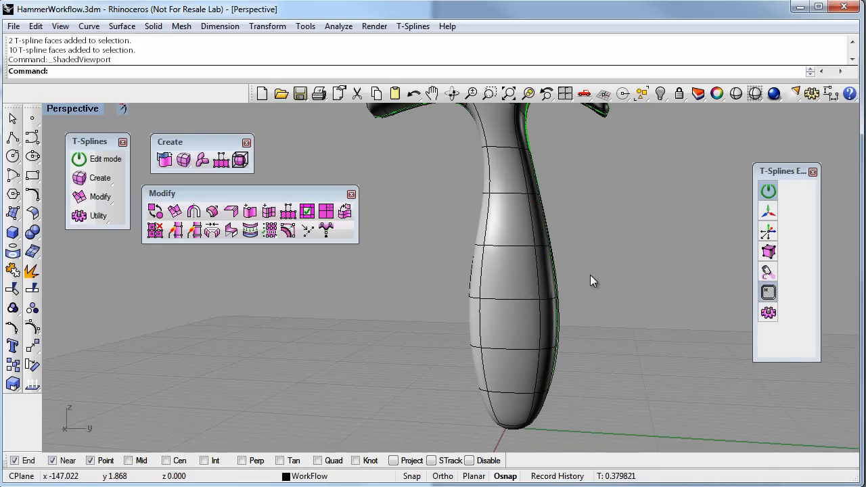
right_drag(590, 274, 472, 197)
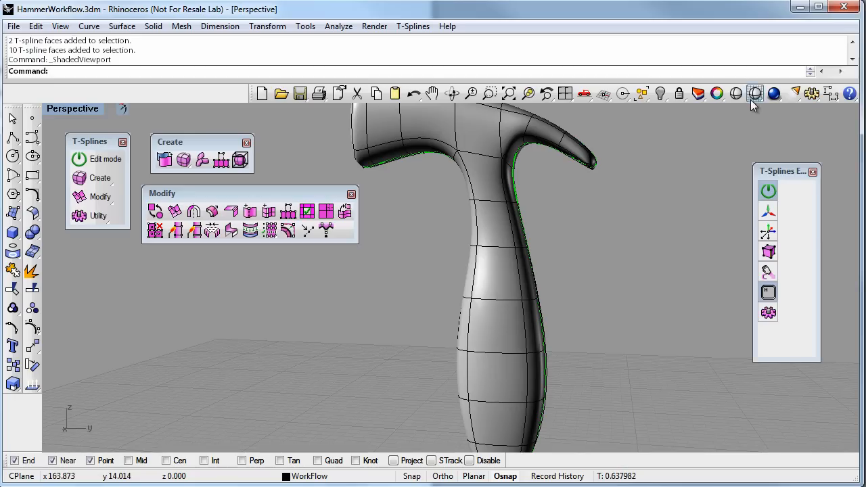
click(698, 93)
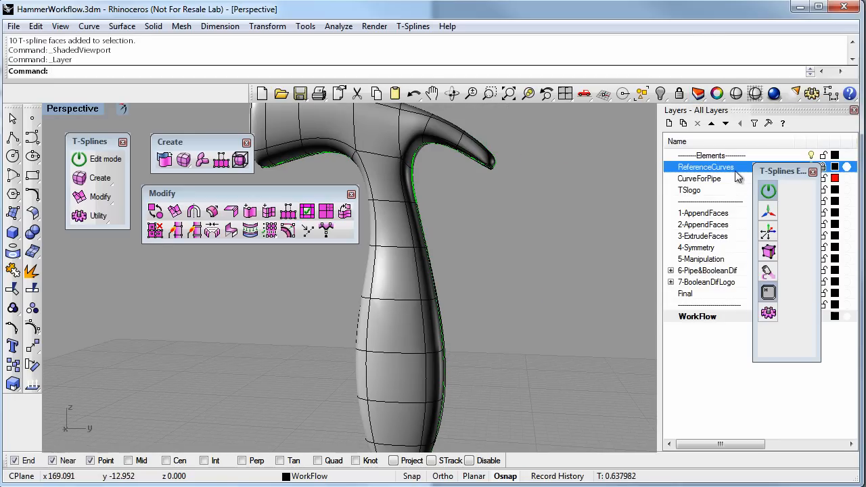
drag(673, 109, 585, 198)
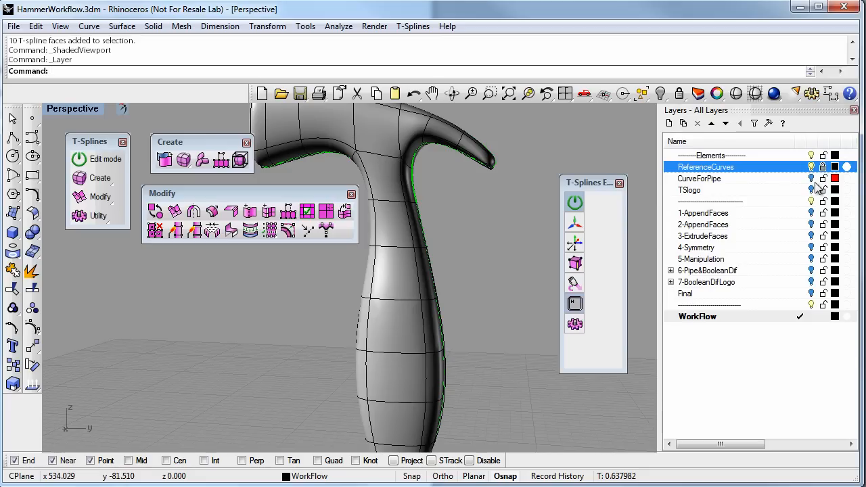
click(816, 179)
right_drag(444, 196, 478, 225)
Switch from the Perspective view to a maximized Right view of the hammer's head and neck
double_click(79, 109)
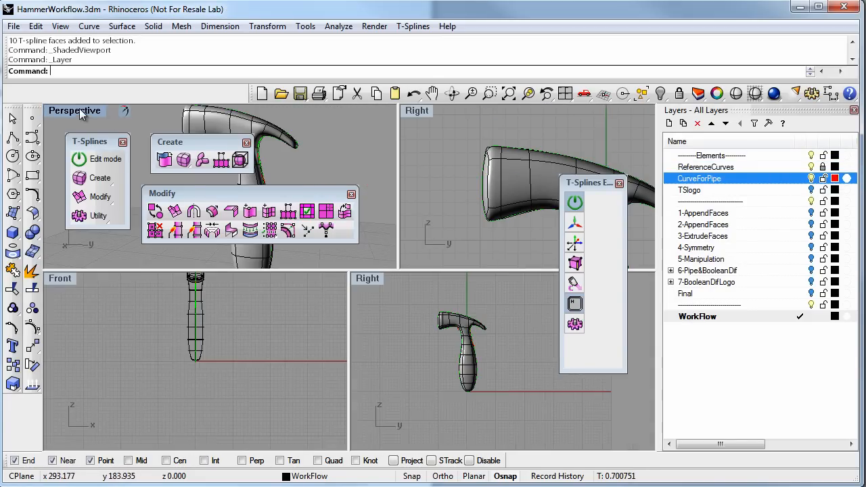
double_click(415, 110)
scroll(419, 218, up, 3)
right_drag(465, 267, 439, 206)
right_drag(478, 170, 511, 208)
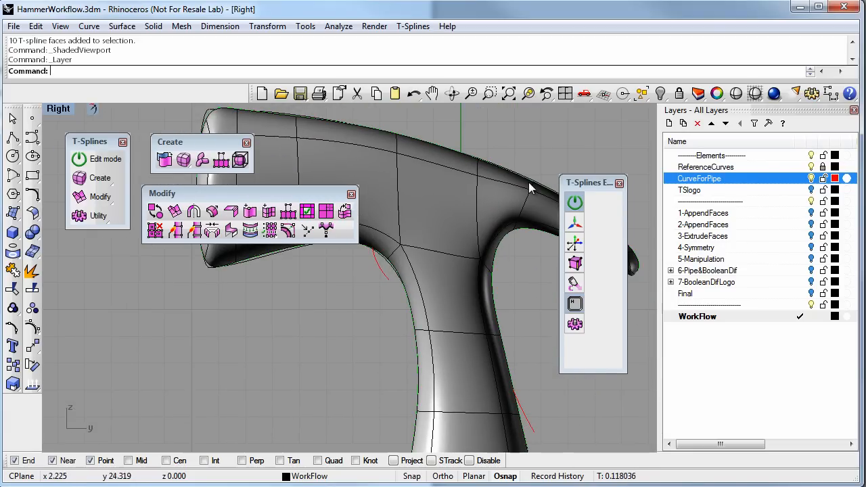
Close the Modify and Create palettes and reset the Right view to shaded display
click(351, 195)
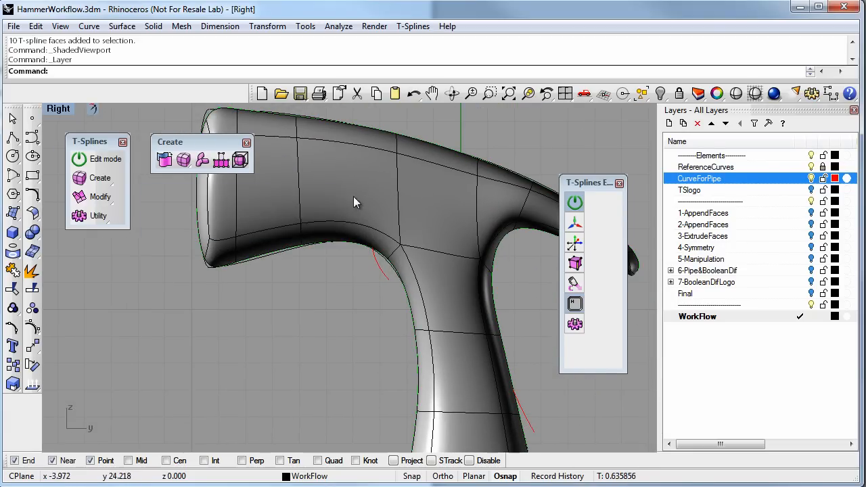
click(247, 143)
right_drag(302, 193, 237, 153)
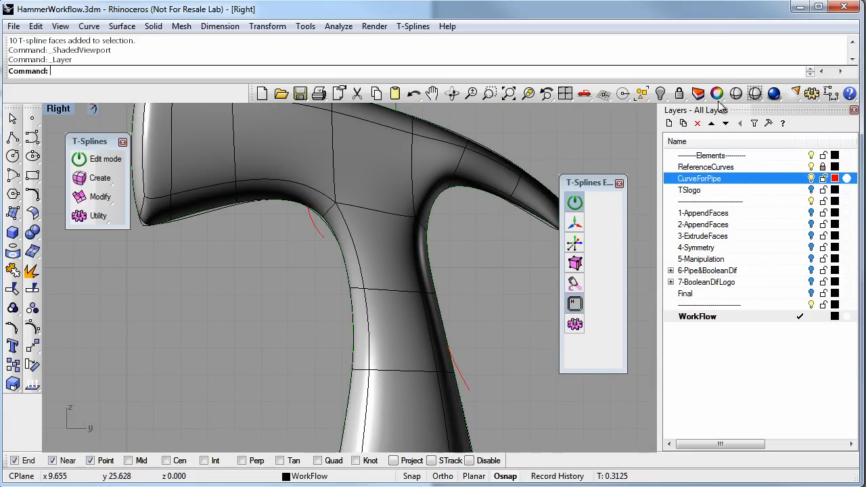
right_click(756, 96)
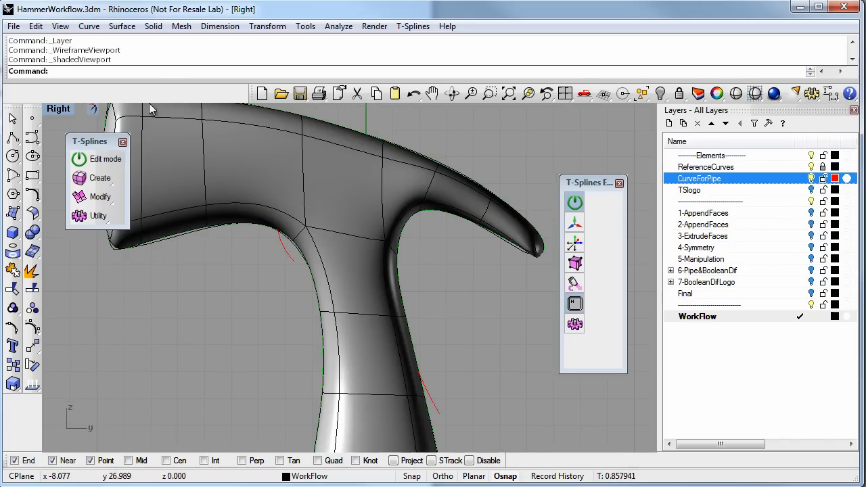
Try to project the pipe curve onto the T-Splines hammer body in the Right view, keeping the input curve
text(Project)
key(Return)
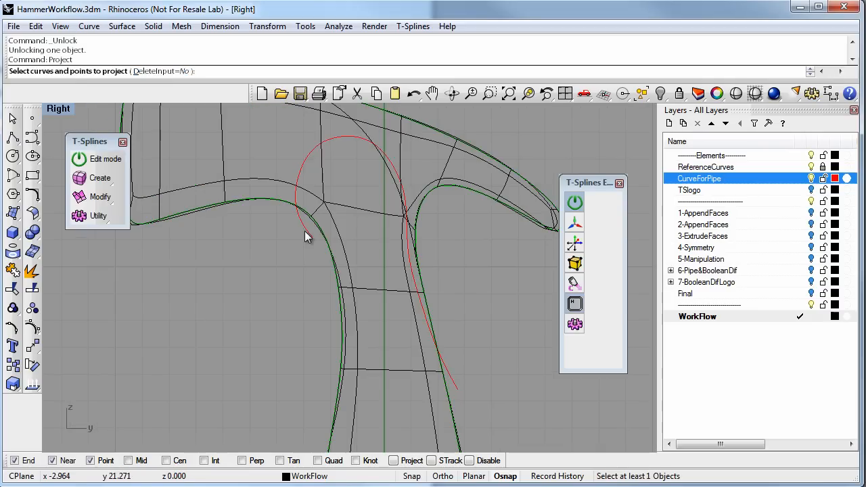
click(304, 231)
key(Return)
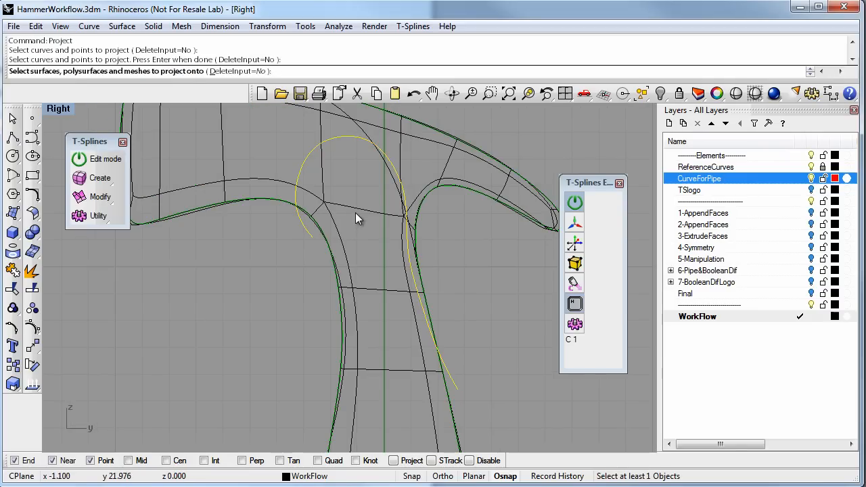
click(321, 201)
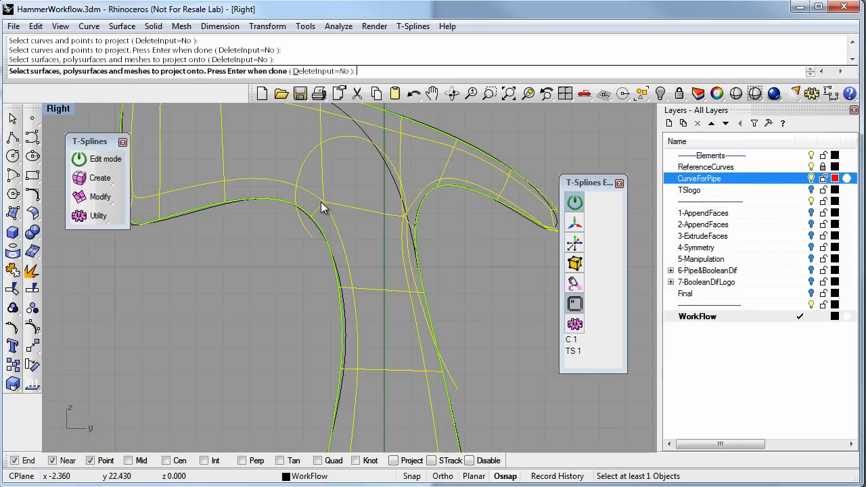
key(Return)
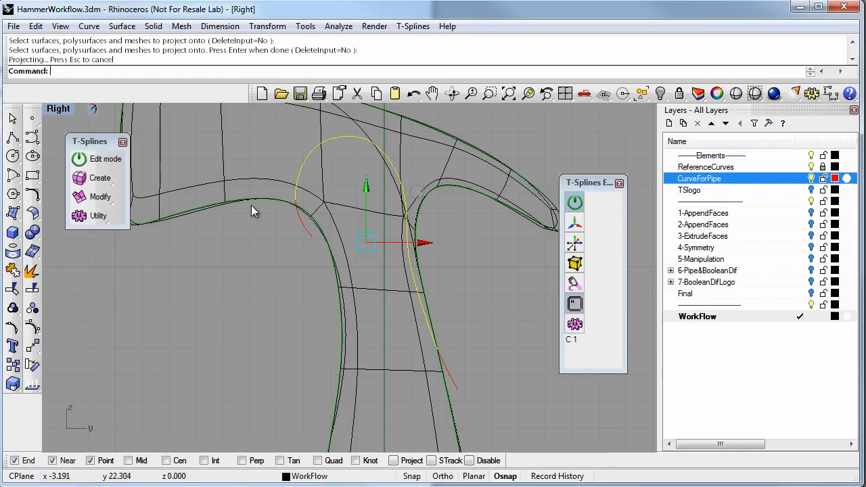
Switch to a maximized Perspective view in smooth mode and examine the projected curve around the hammer's neck
double_click(59, 110)
double_click(74, 110)
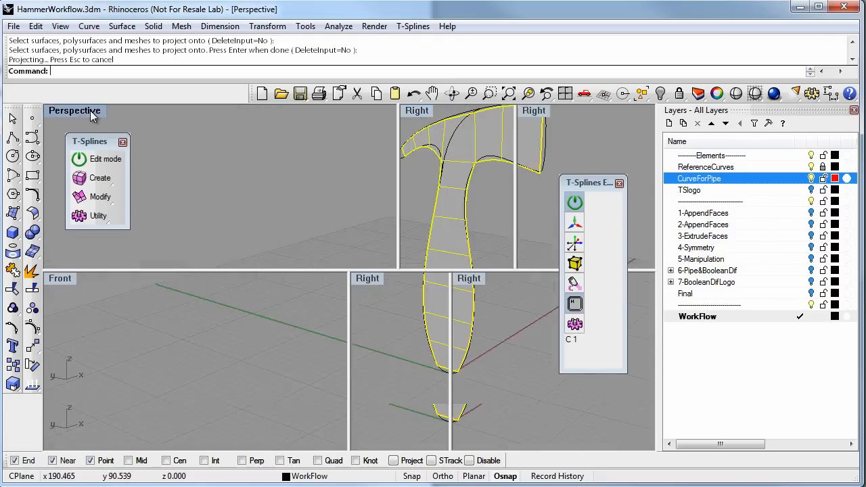
scroll(512, 220, up, 6)
right_drag(425, 202, 340, 205)
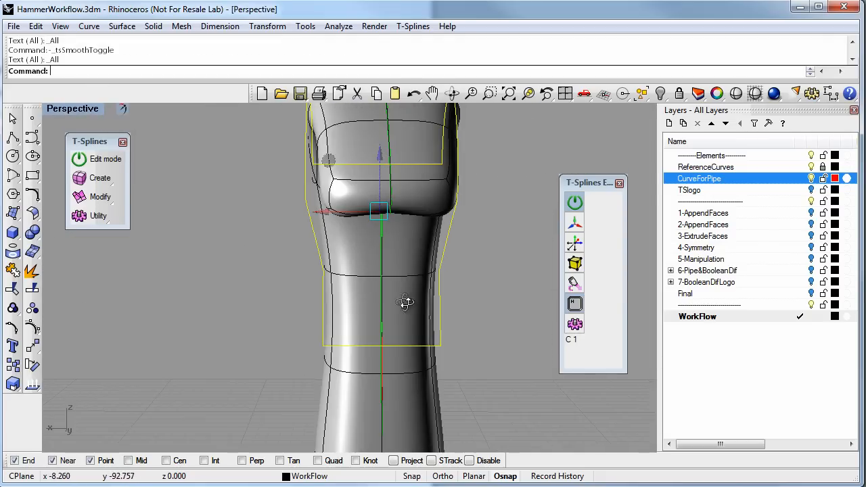
right_drag(406, 303, 392, 299)
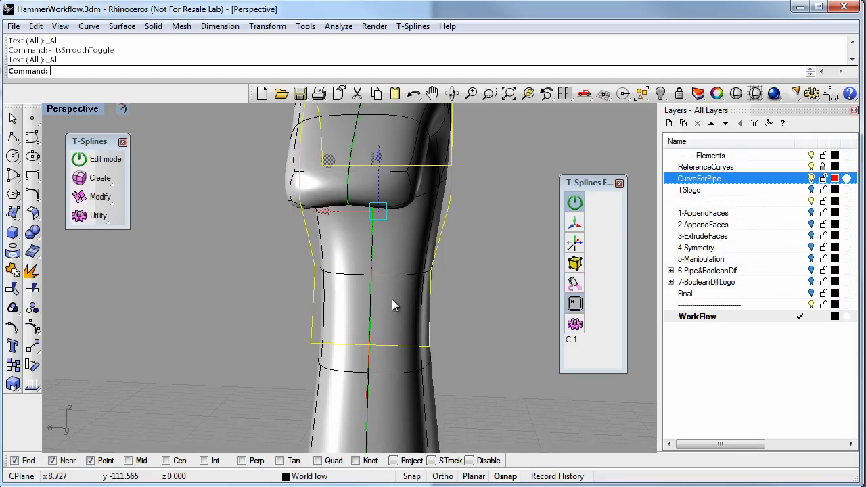
right_drag(392, 299, 394, 332)
key(f)
key(d)
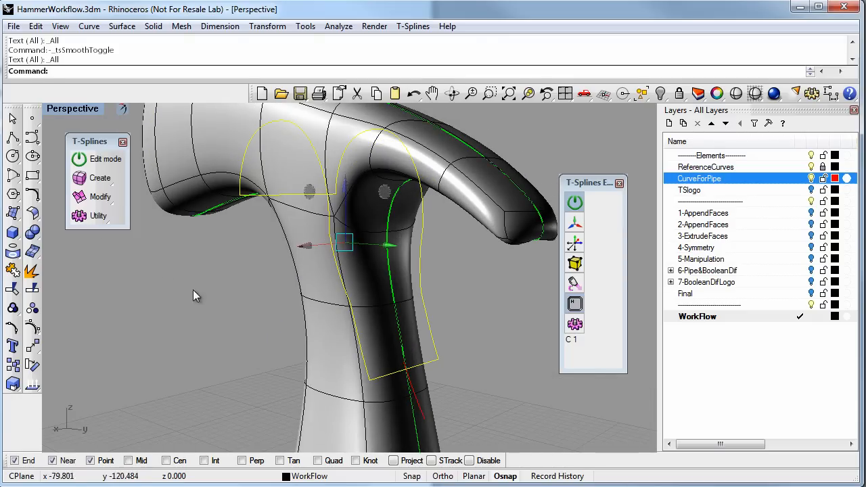
Set the T-Splines Smooth Objects display option to Compatible and delete the projected curve from the hammer
click(100, 218)
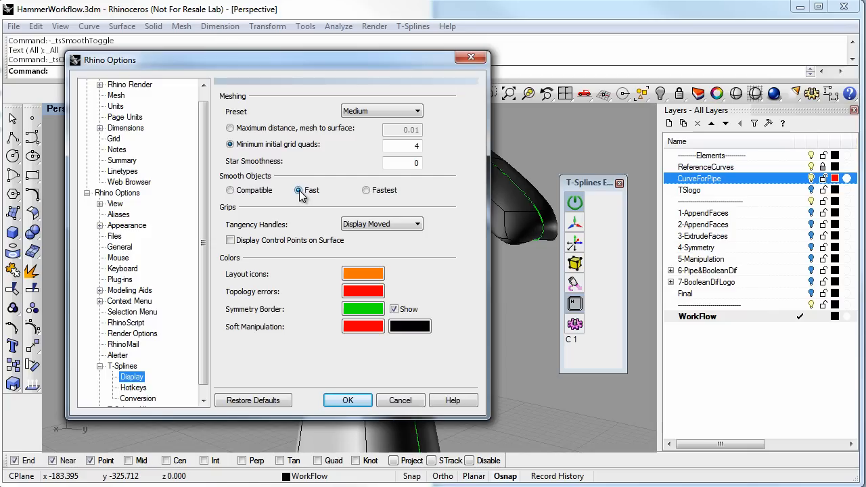
click(252, 192)
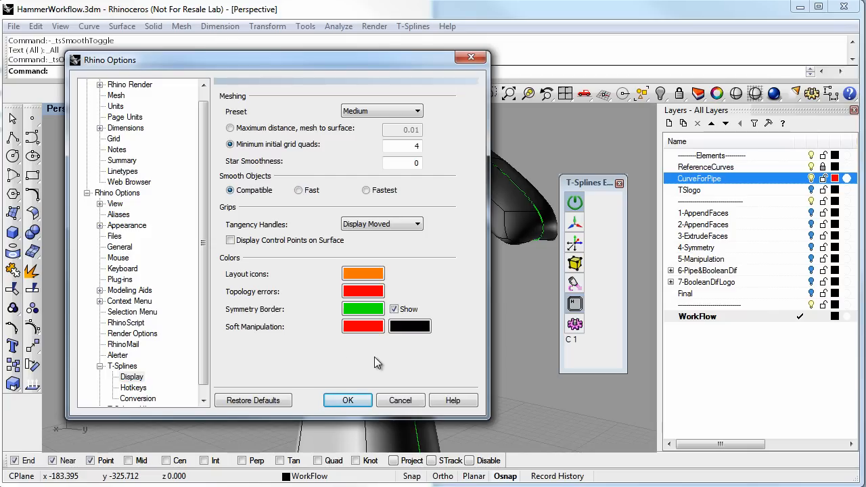
click(360, 402)
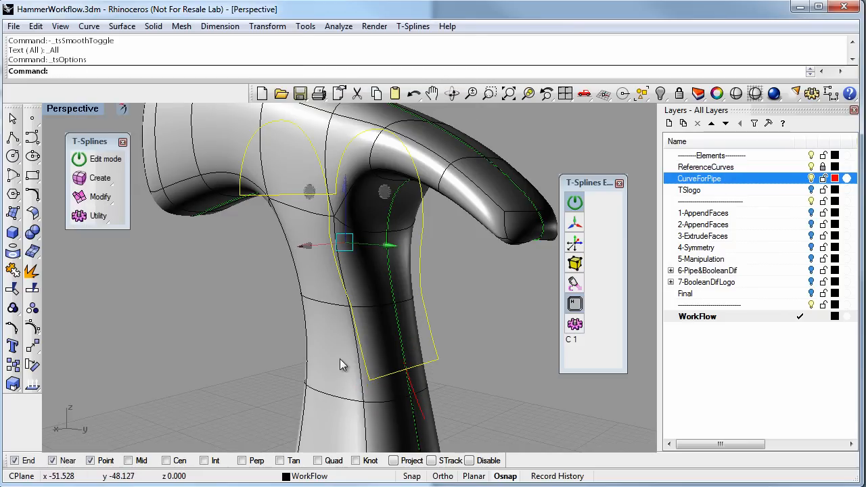
right_drag(392, 343, 447, 380)
key(Delete)
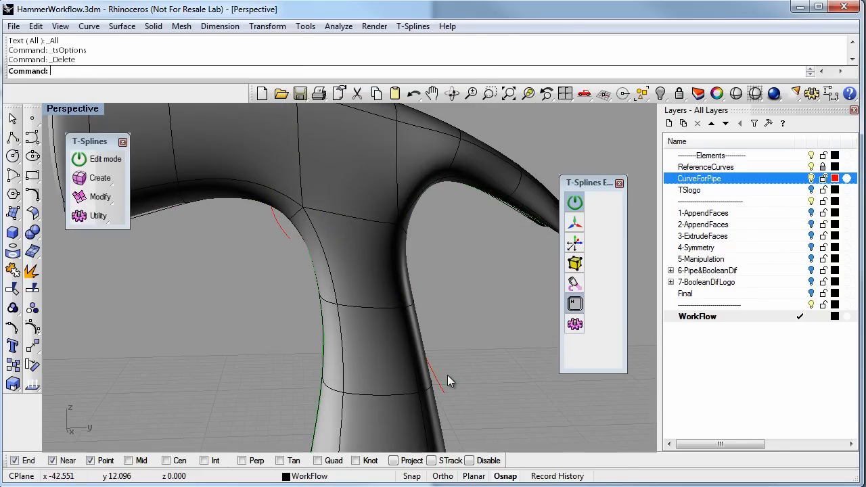
Project the red pipe curve onto the smooth hammer body again from the maximized Right view
double_click(70, 108)
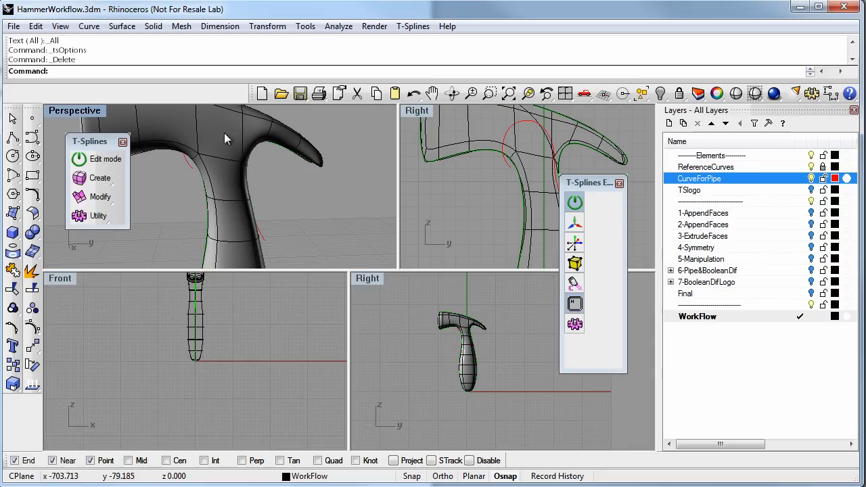
double_click(420, 111)
scroll(366, 230, down, 3)
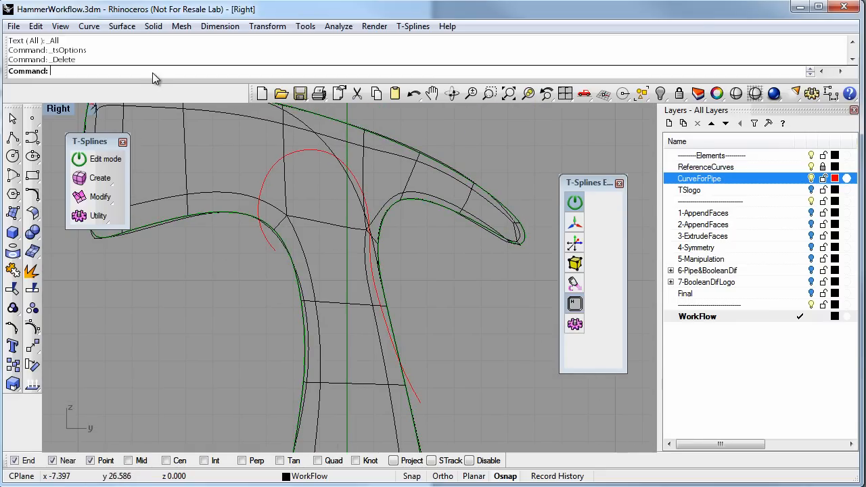
text(Project)
key(Return)
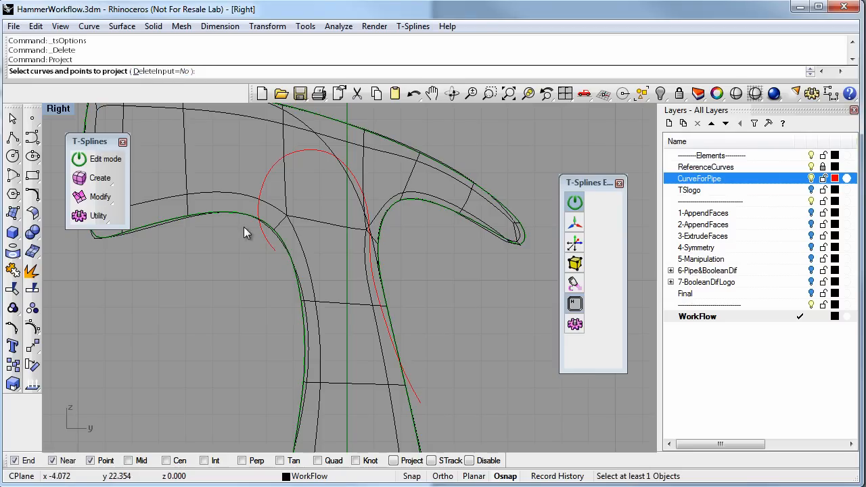
click(276, 250)
key(Return)
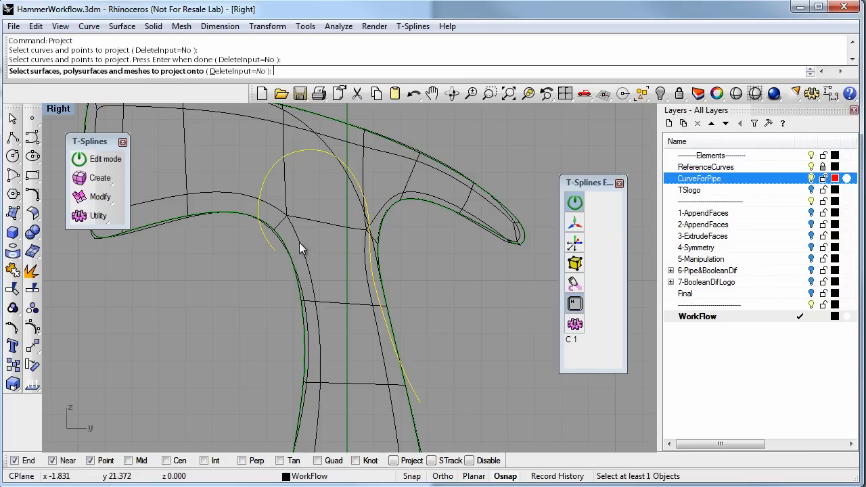
click(306, 224)
key(Return)
Return to the maximized Perspective view and create a closed pipe of radius 0.1 along the projected curve, without additional radii
double_click(59, 110)
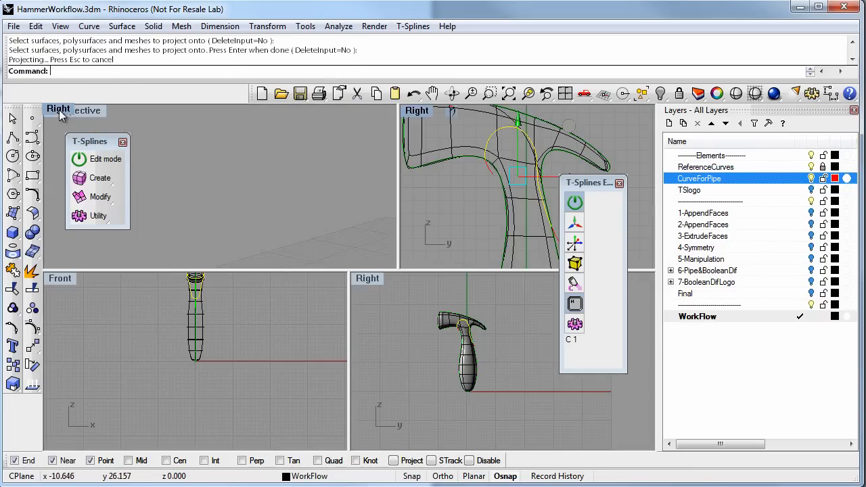
double_click(79, 113)
right_drag(411, 281, 400, 299)
mouse_move(344, 299)
right_down()
mouse_move(325, 327)
mouse_move(340, 312)
right_up()
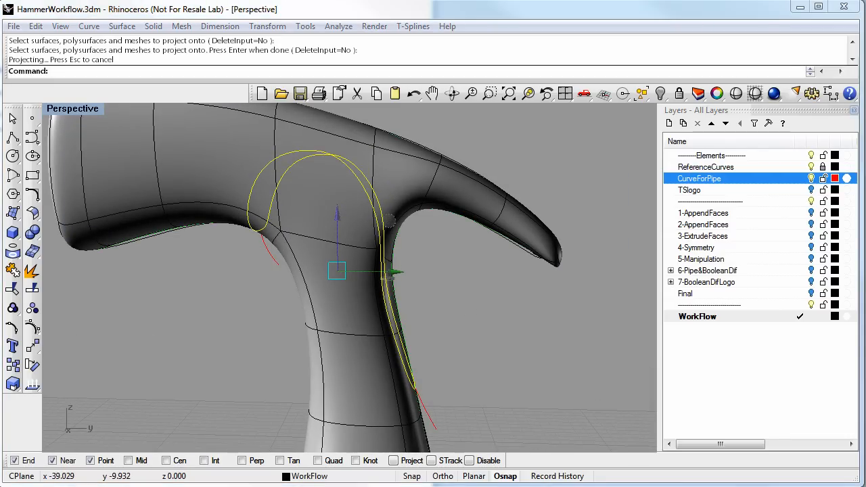
right_drag(409, 406, 448, 369)
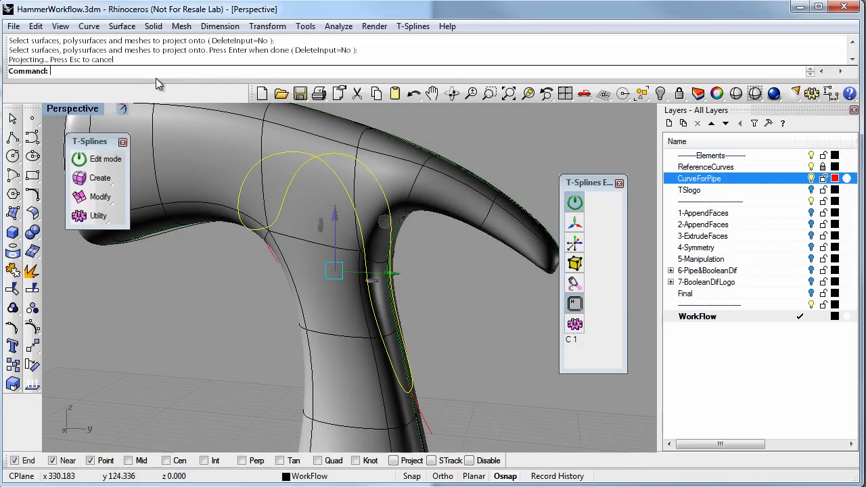
text(Pipe)
key(Return)
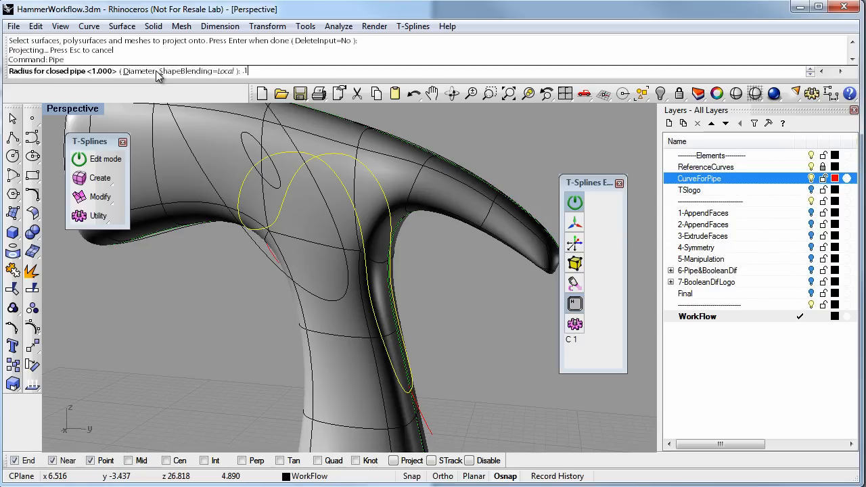
key(Return)
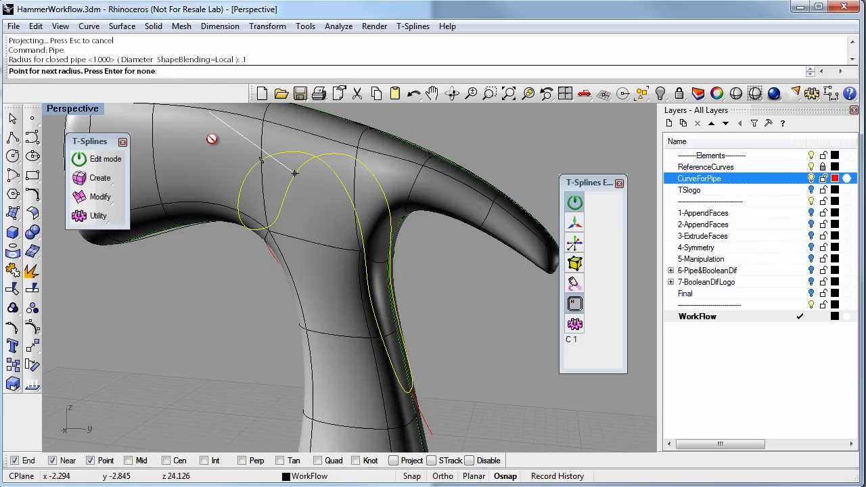
key(Return)
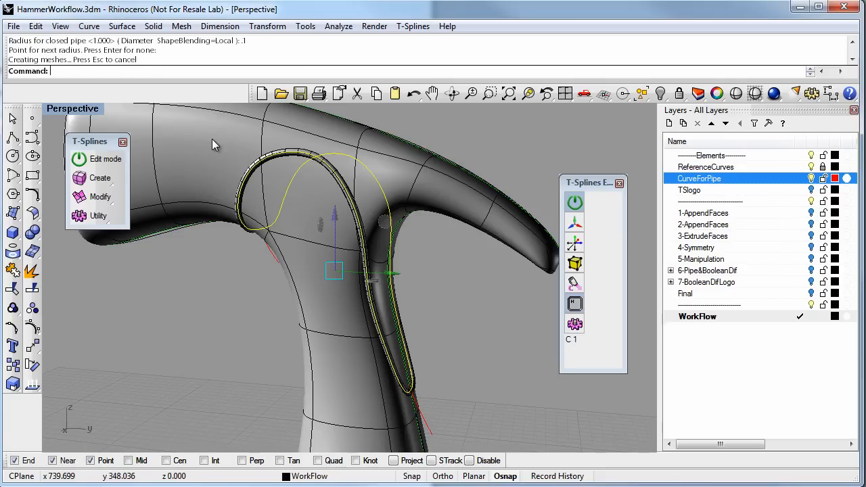
Deselect everything and start Boolean2Objects with the pipe and the hammer body as the two objects
right_drag(448, 353, 401, 221)
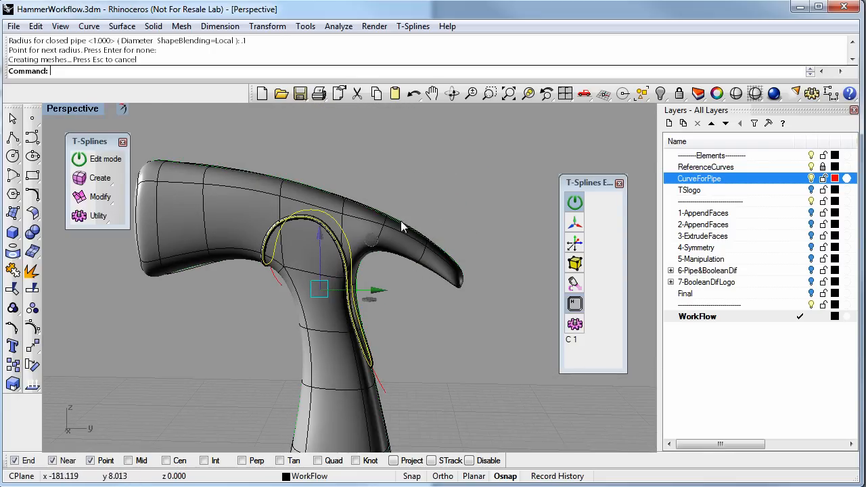
click(360, 153)
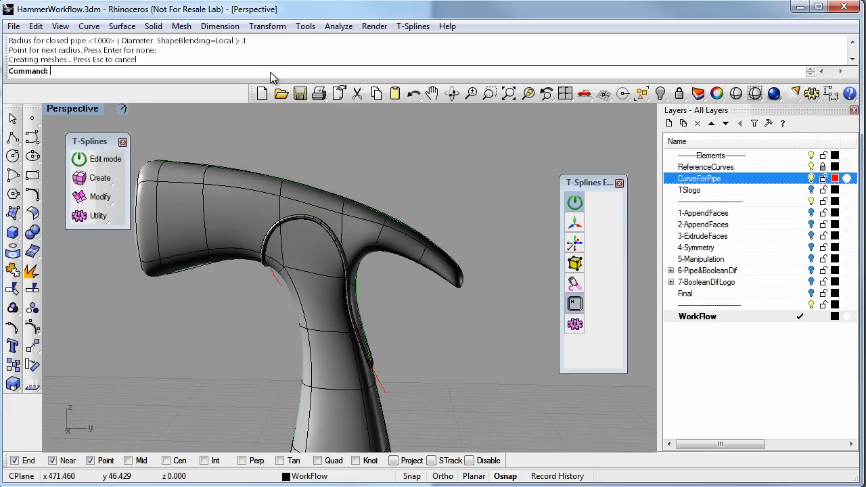
text(Boolean2Objects)
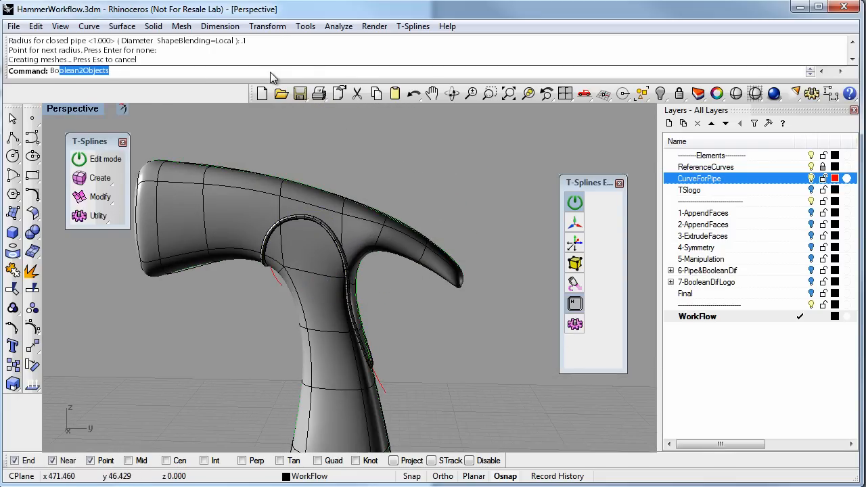
key(Return)
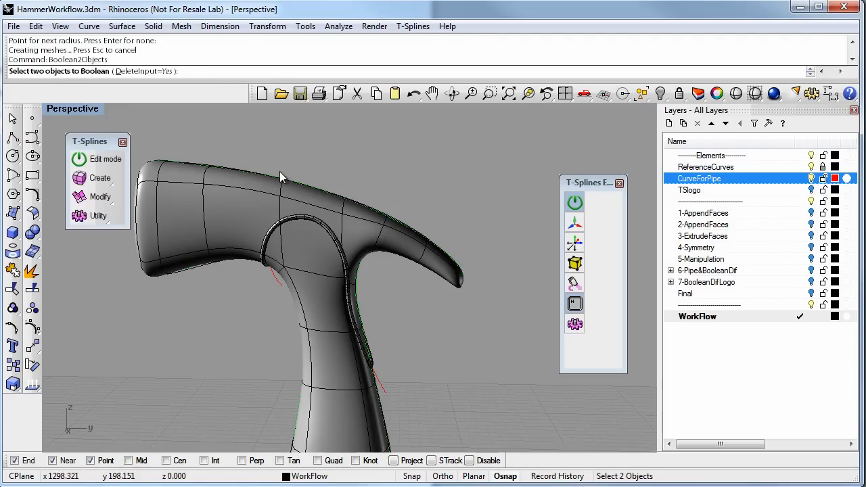
click(291, 217)
click(328, 263)
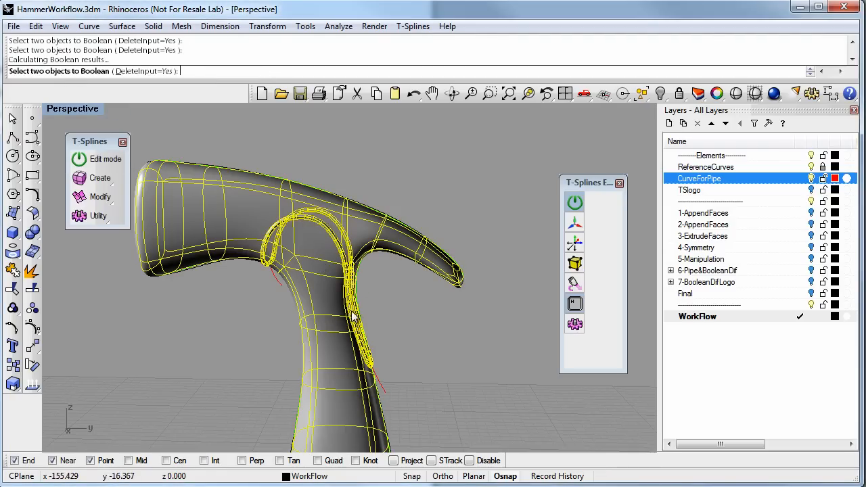
Cycle through the Boolean results to B MINUS A and accept it, cutting the pipe groove into the hammer
right_drag(368, 304, 302, 298)
scroll(311, 242, up, 2)
right_drag(310, 242, 270, 264)
click(256, 302)
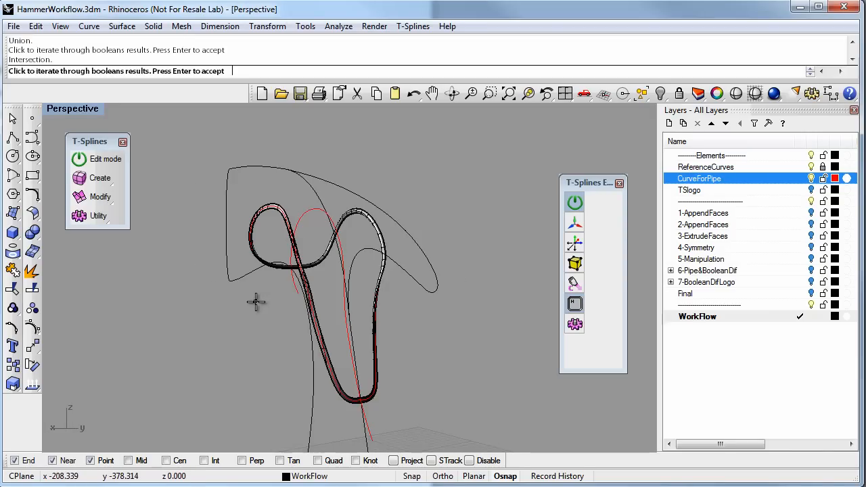
click(256, 301)
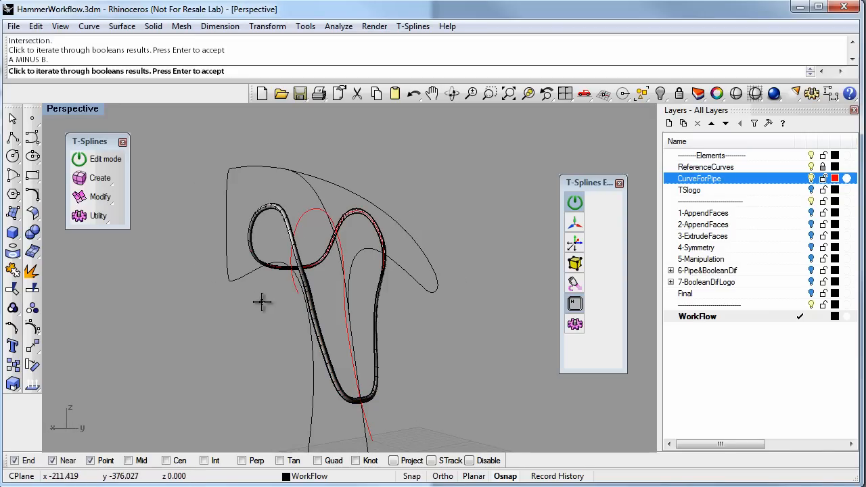
click(264, 299)
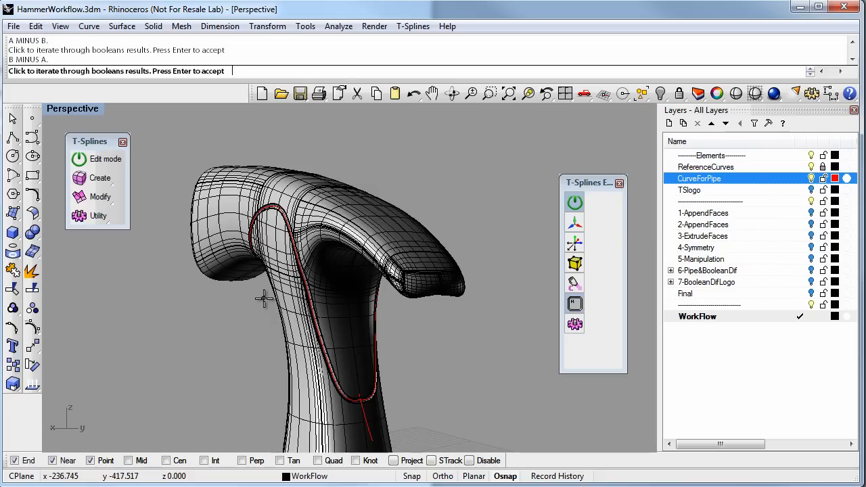
right_drag(260, 257, 297, 225)
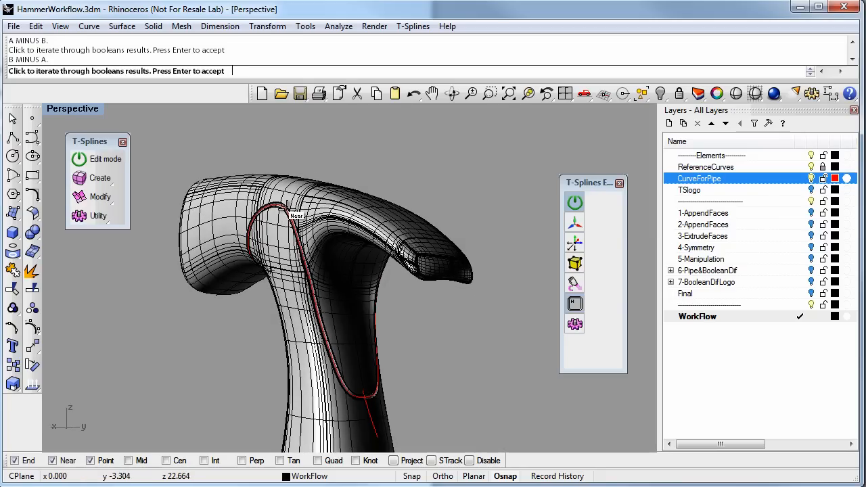
scroll(288, 228, up, 3)
scroll(287, 227, up, 3)
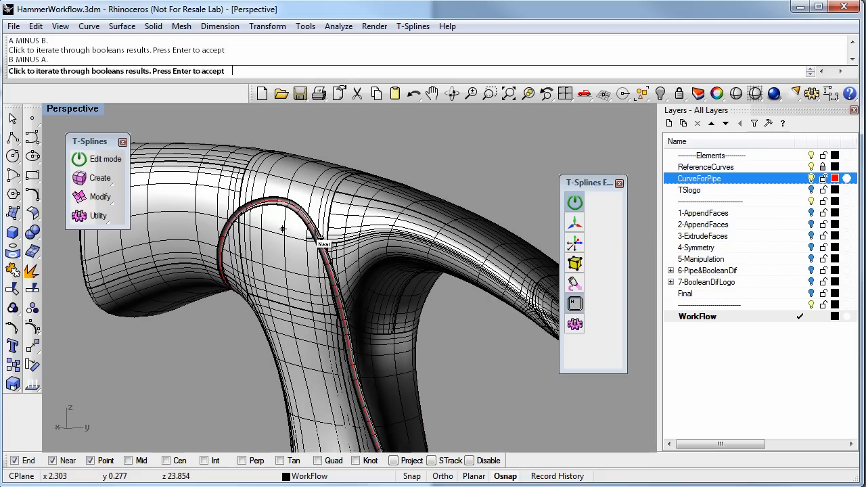
key(Return)
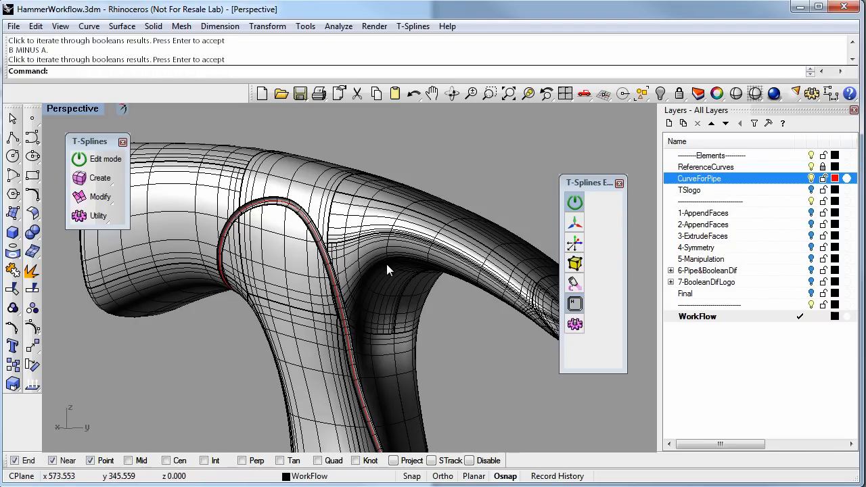
Shade the Perspective view without wires and inspect the groove at the lower end of the loop on the neck
right_drag(386, 264, 540, 169)
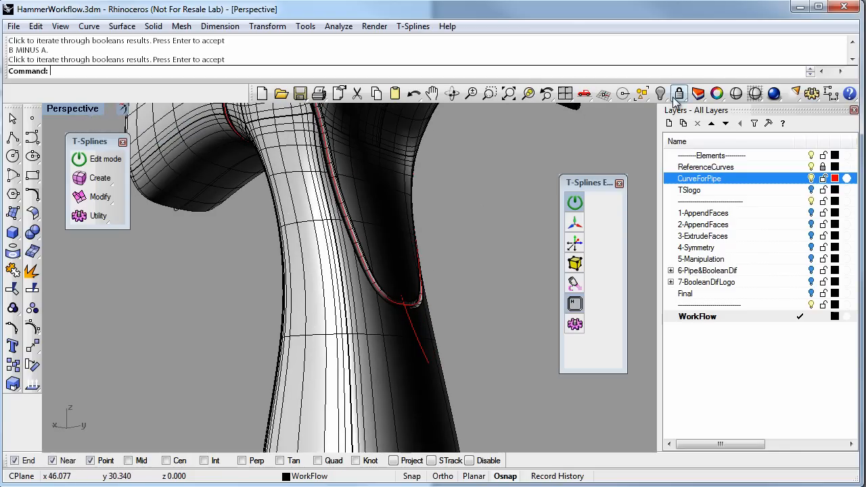
click(736, 93)
mouse_move(355, 280)
right_down()
mouse_move(318, 281)
mouse_move(356, 270)
right_up()
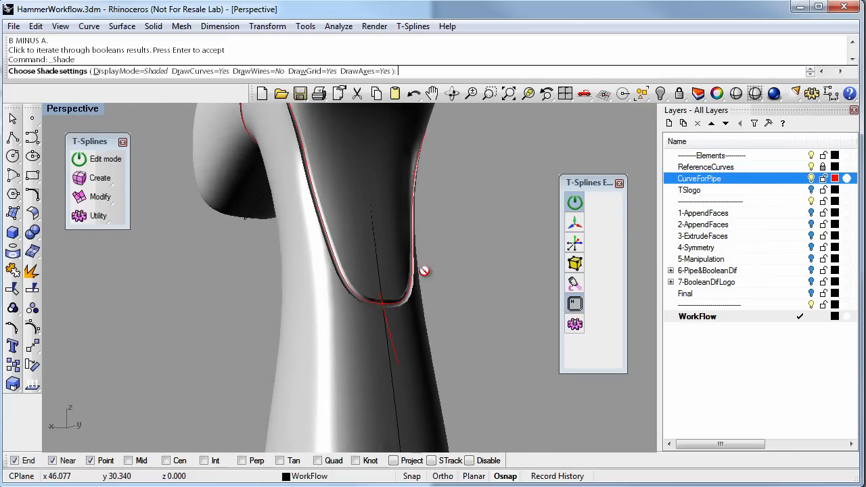